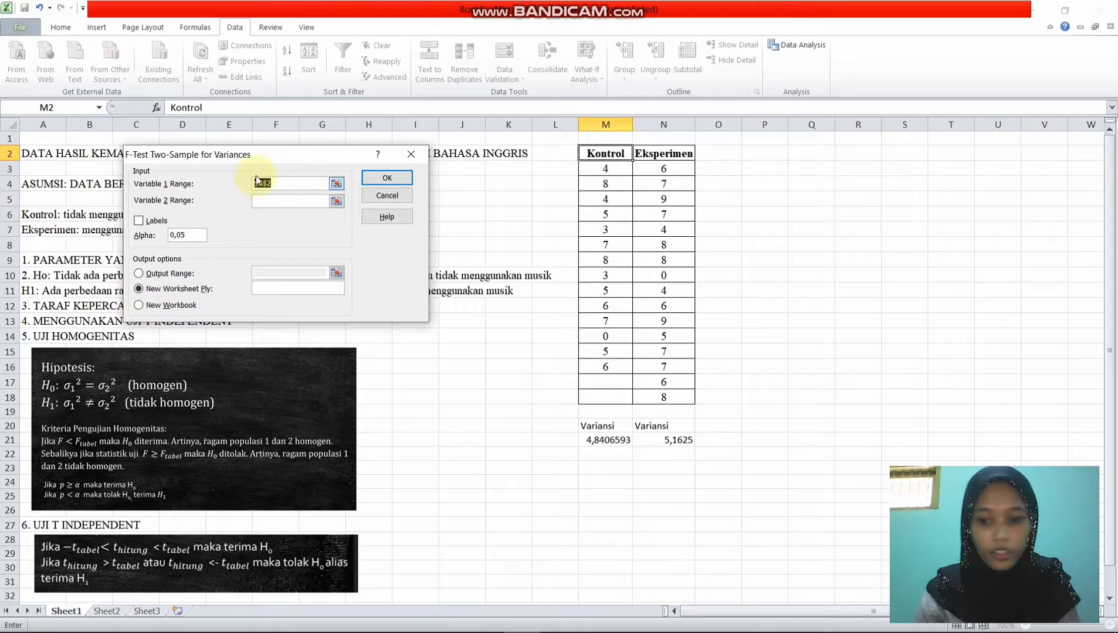
Set the F-Test's Variable 1 range to the Eksperimen data N2:N18 and its Variable 2 range to the Kontrol data M2:M16
click(680, 156)
drag(681, 156, 680, 395)
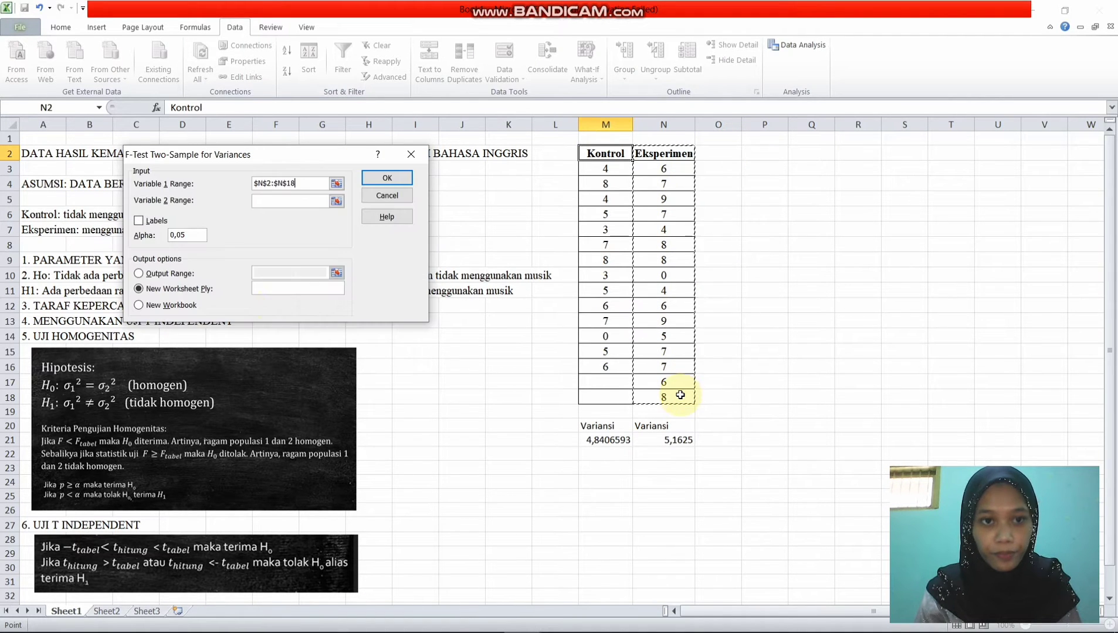
click(270, 202)
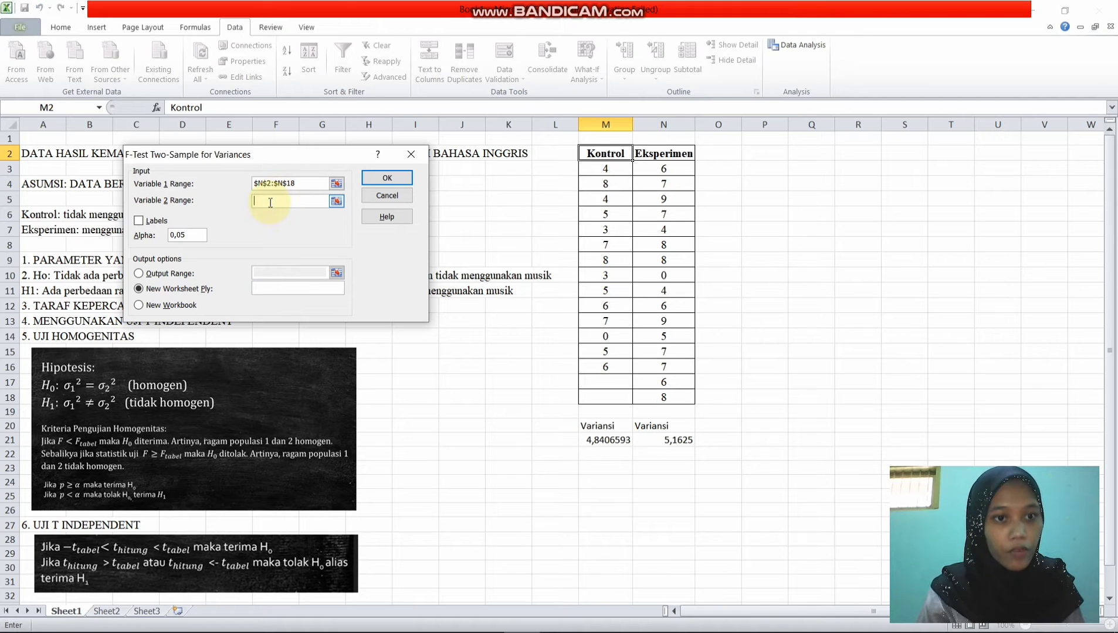
click(597, 151)
drag(600, 153, 610, 369)
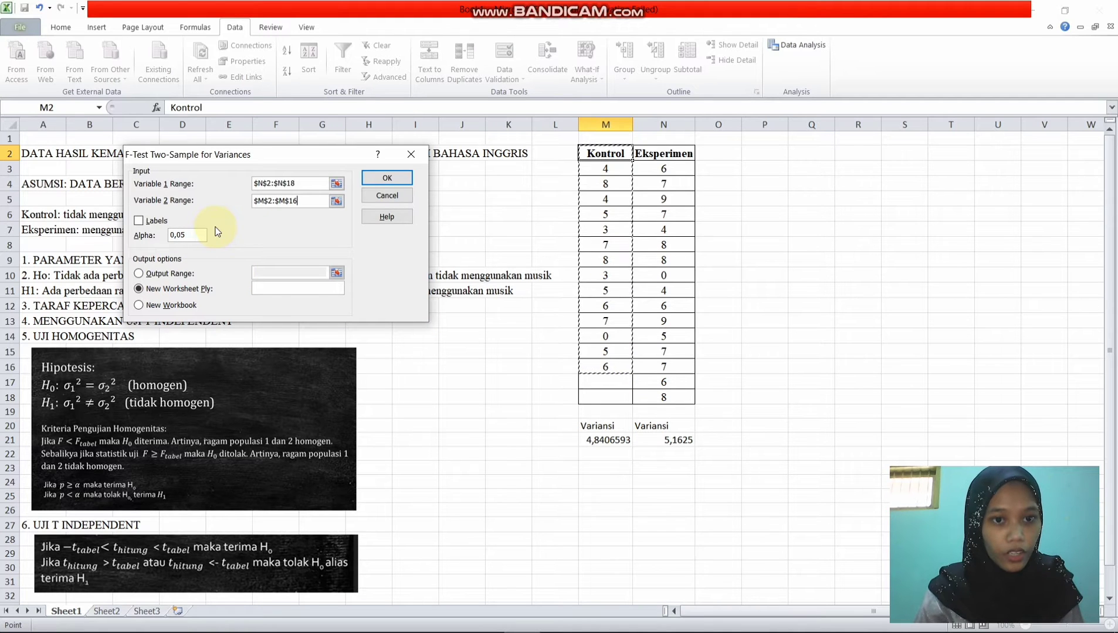
Mark the F-Test ranges as including labels and set the output range to cell P2
click(143, 222)
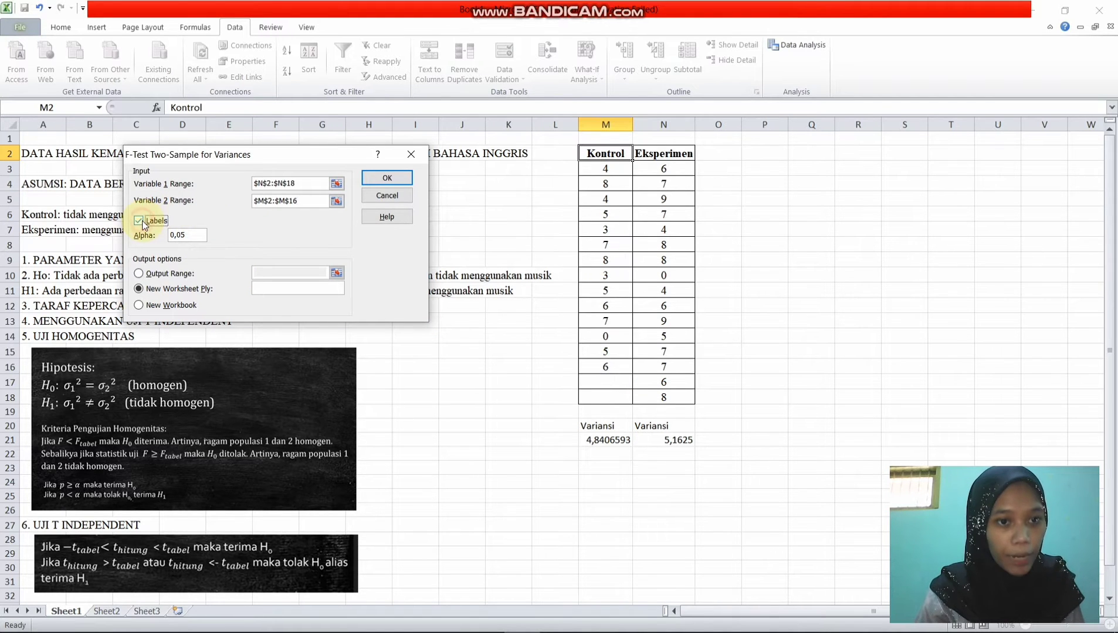
click(139, 274)
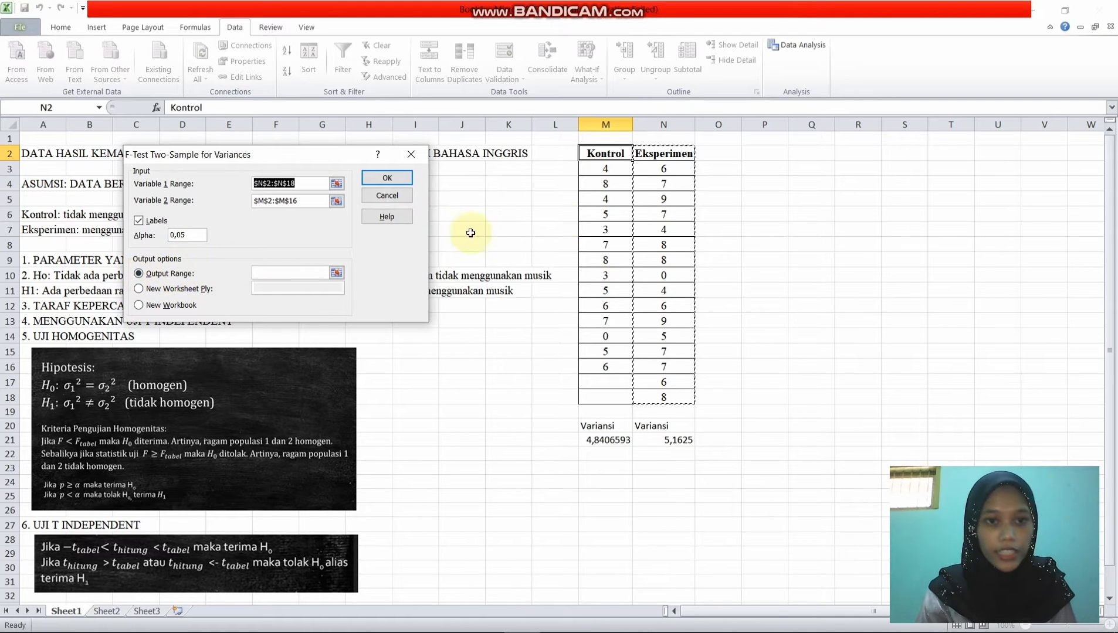
click(752, 155)
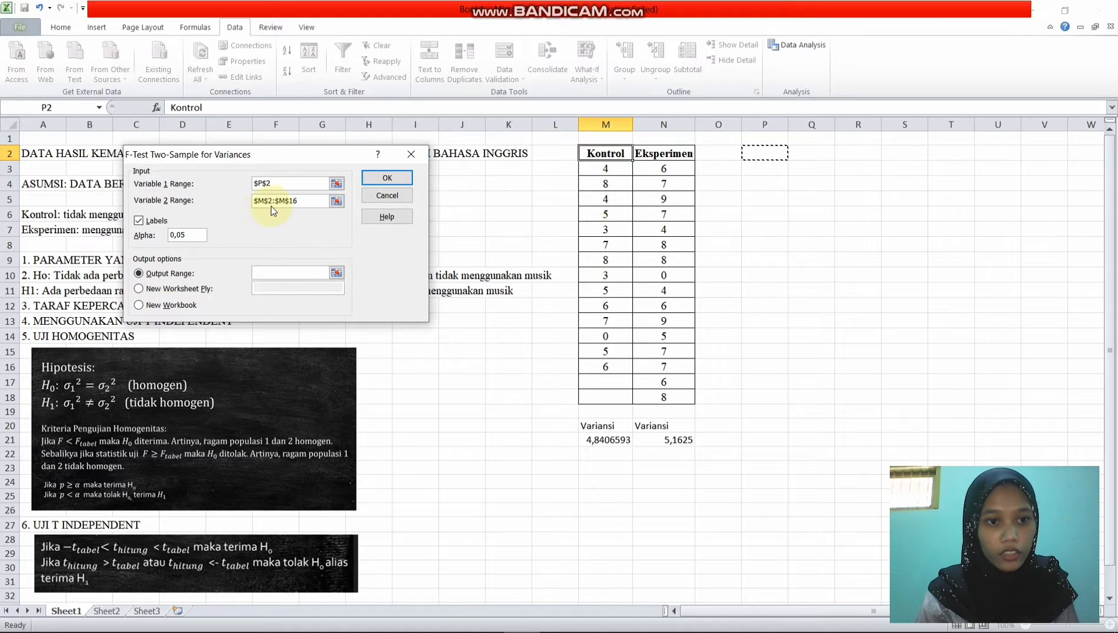
click(270, 269)
click(754, 154)
Set the Variable 1 range back to the Eksperimen data N2:N18 and run the F-Test
double_click(276, 184)
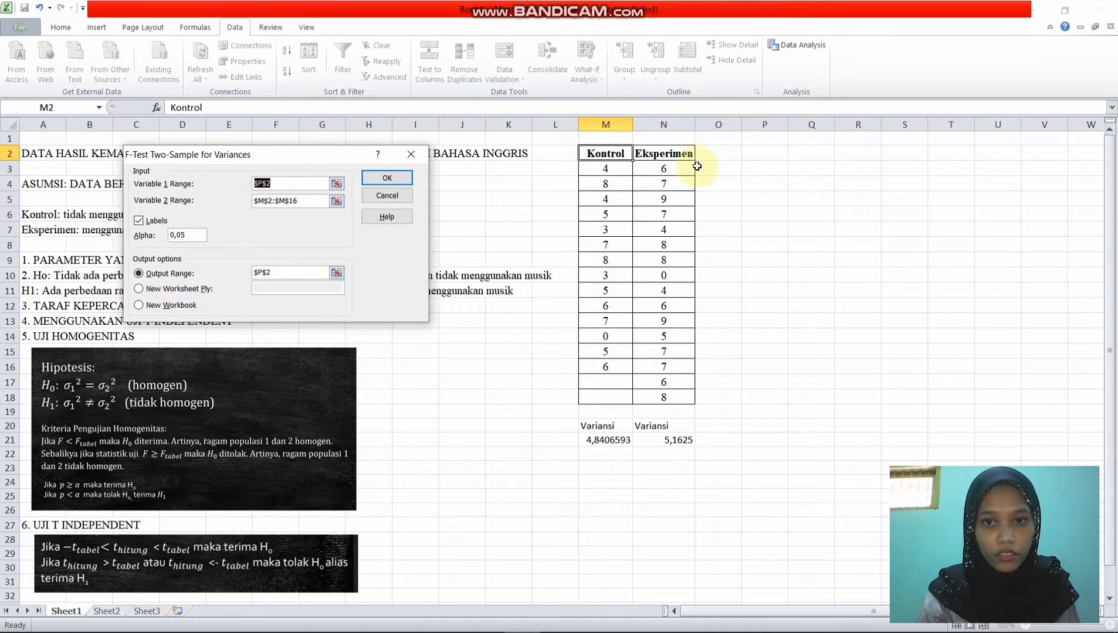
drag(673, 159, 664, 394)
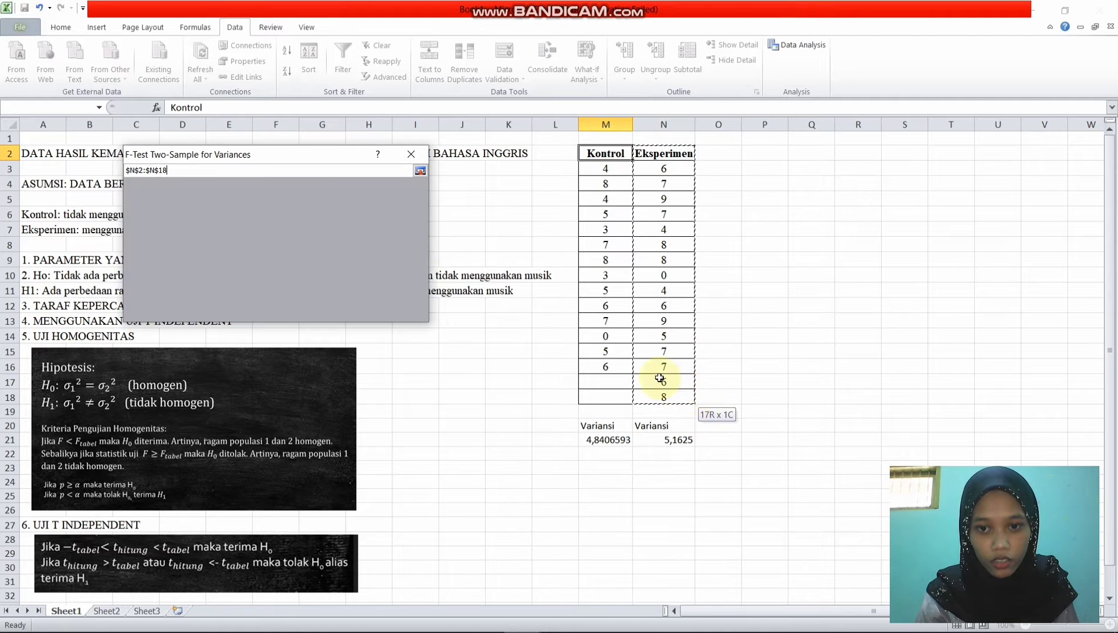
click(384, 176)
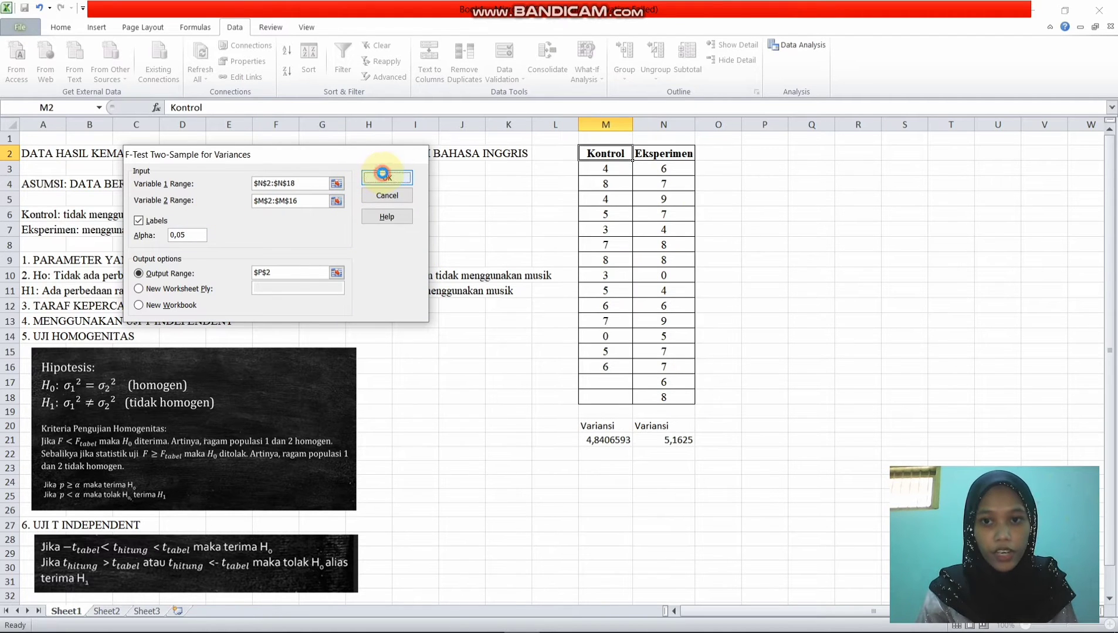
Widen columns P to R to fit the F-Test output table
drag(788, 123, 969, 122)
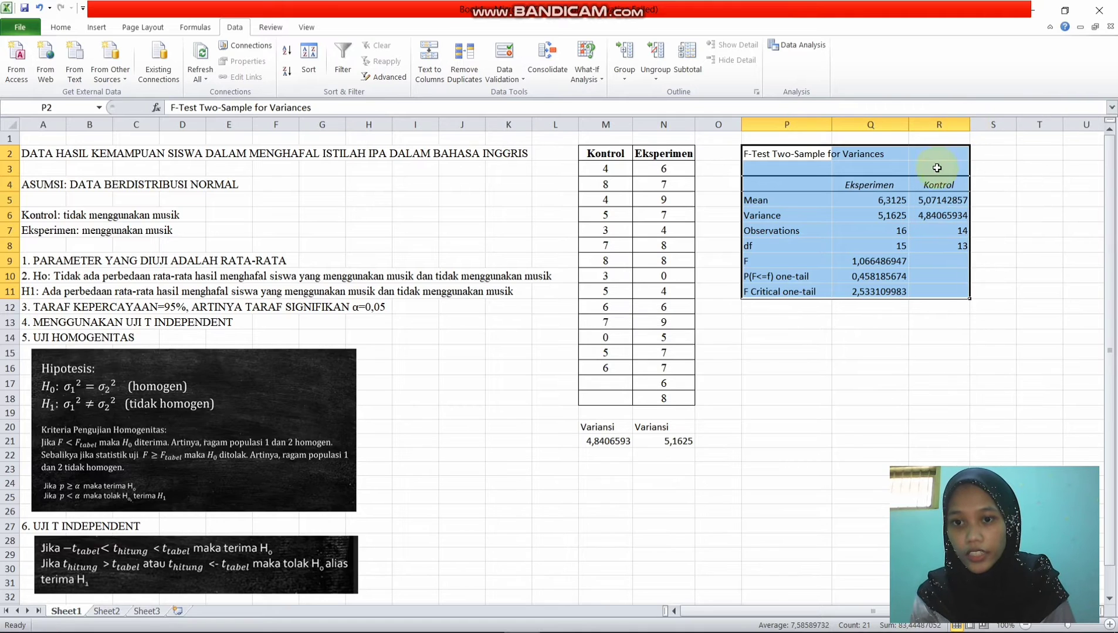
click(879, 298)
click(786, 264)
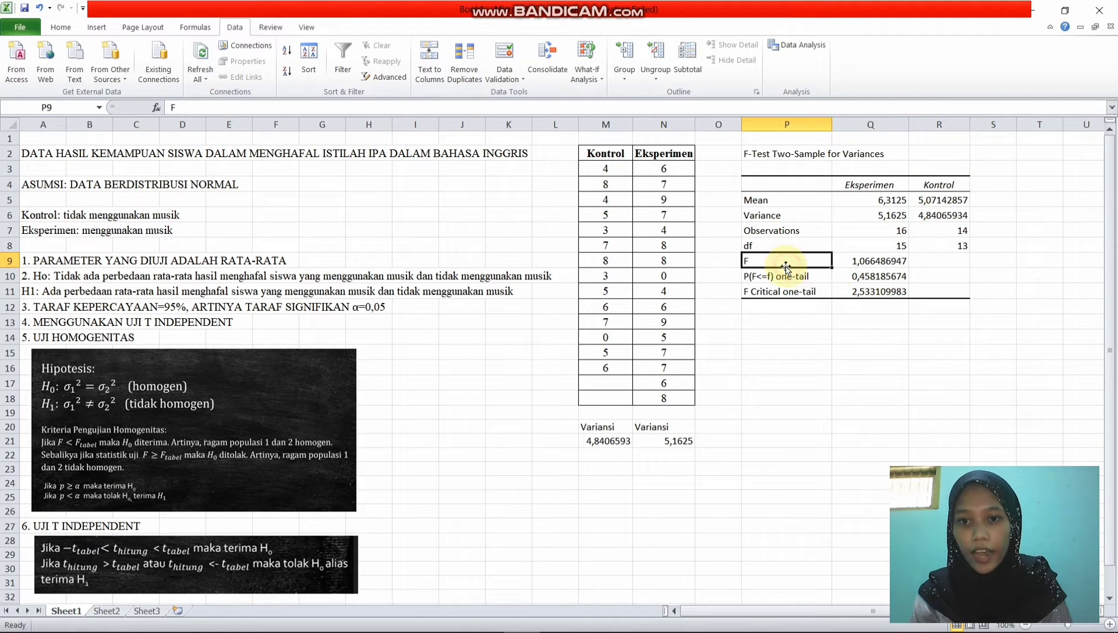
Highlight the F value in Q9 and the F Critical one-tail value in Q11 with yellow fill
click(61, 26)
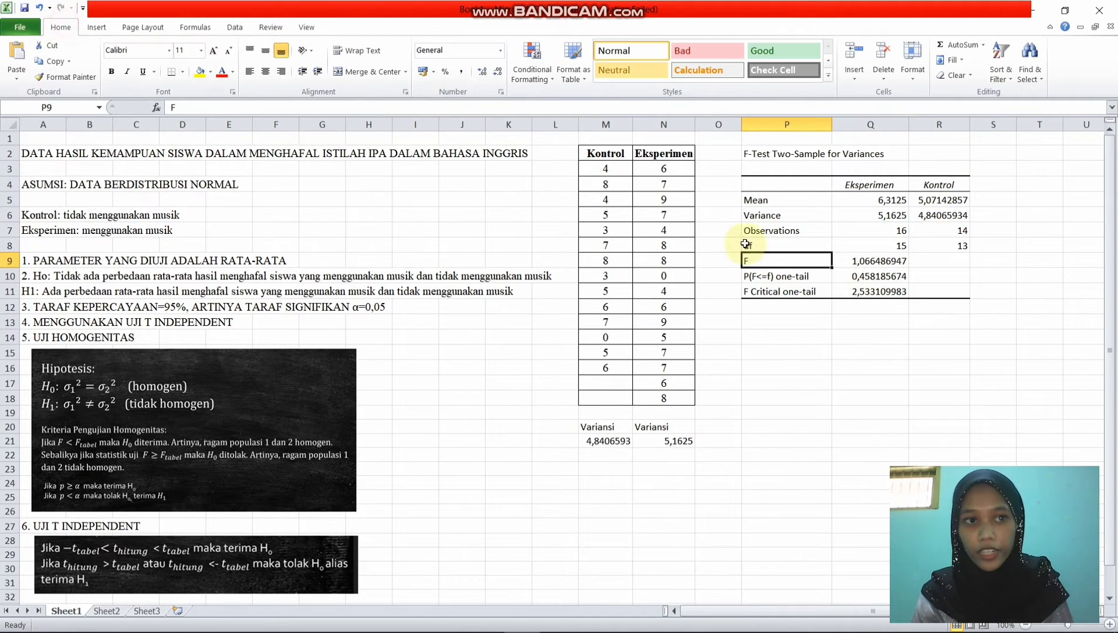
click(882, 261)
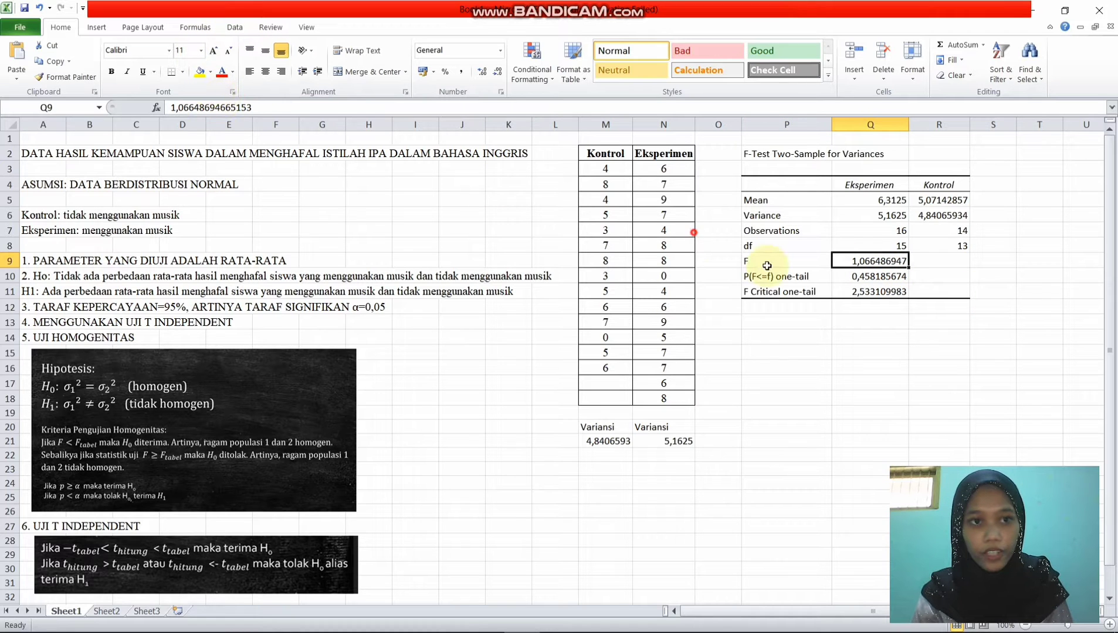
click(871, 293)
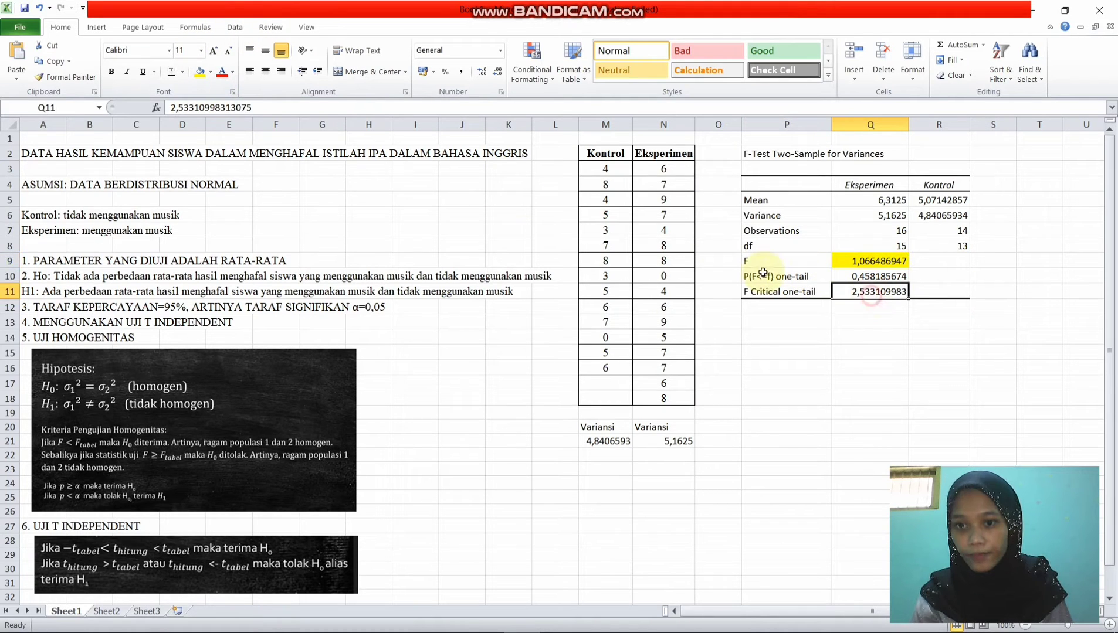
click(201, 75)
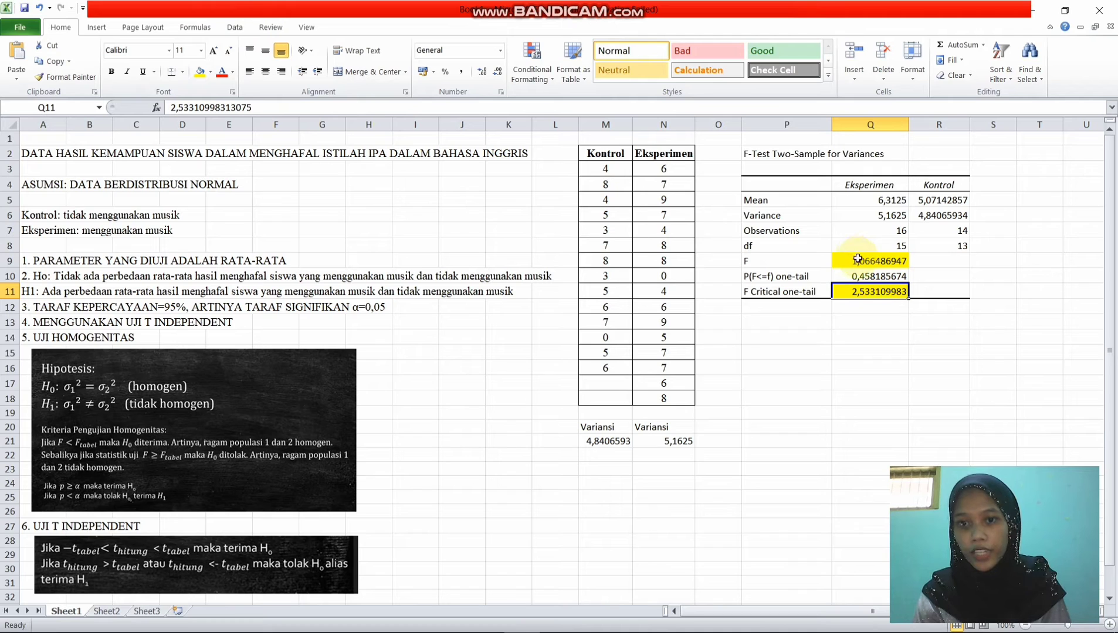
Compare the F value with the F Critical one-tail value in the F-Test output
click(754, 261)
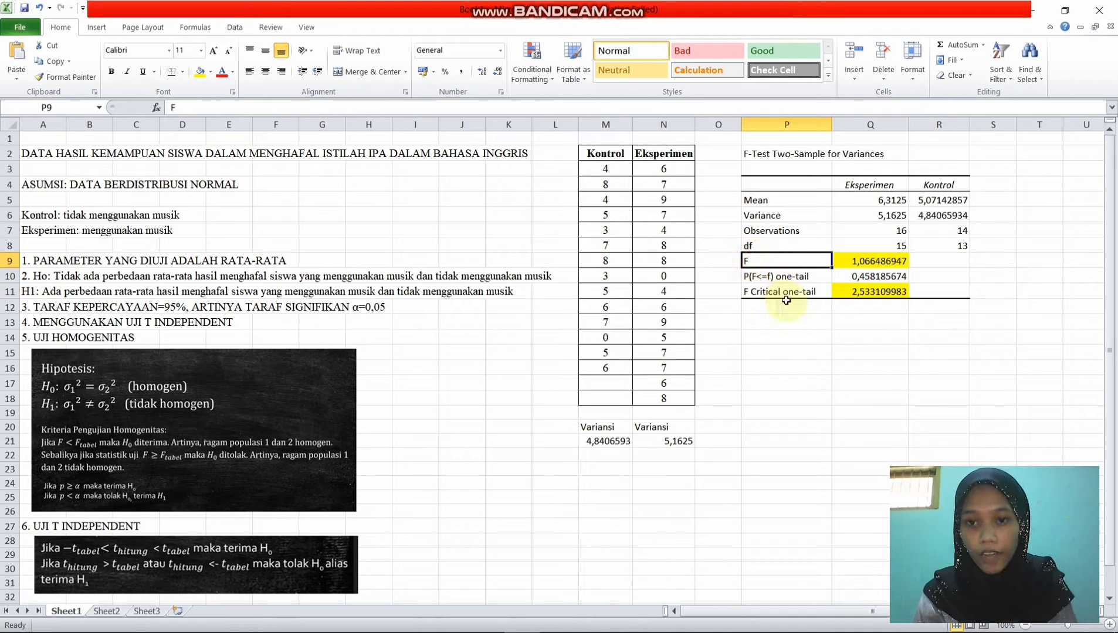
click(824, 294)
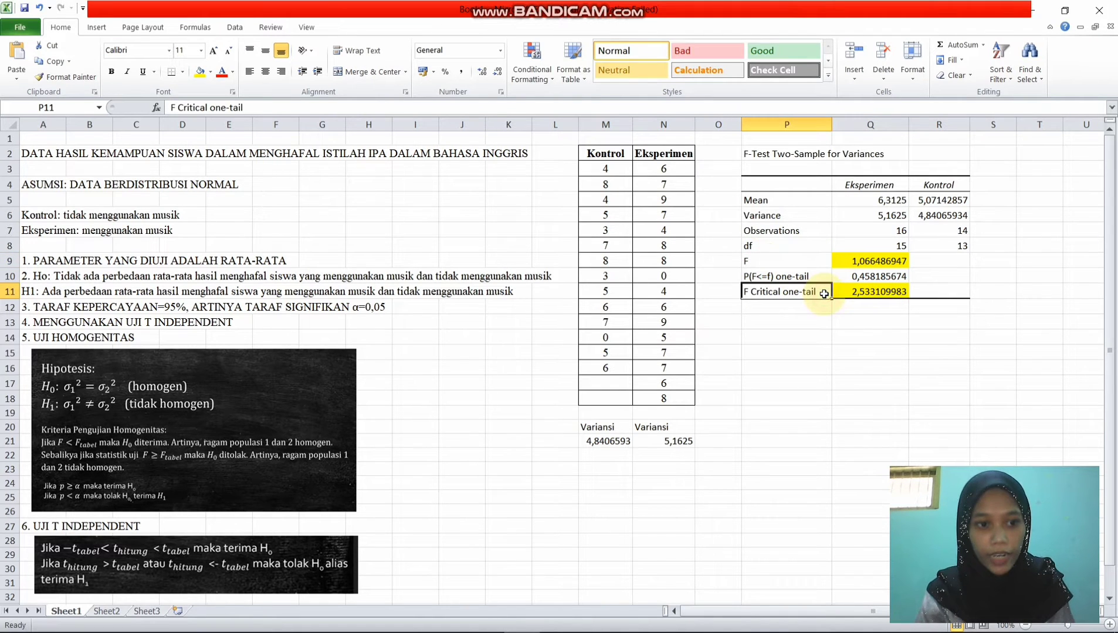
click(812, 245)
click(847, 261)
click(803, 262)
click(805, 292)
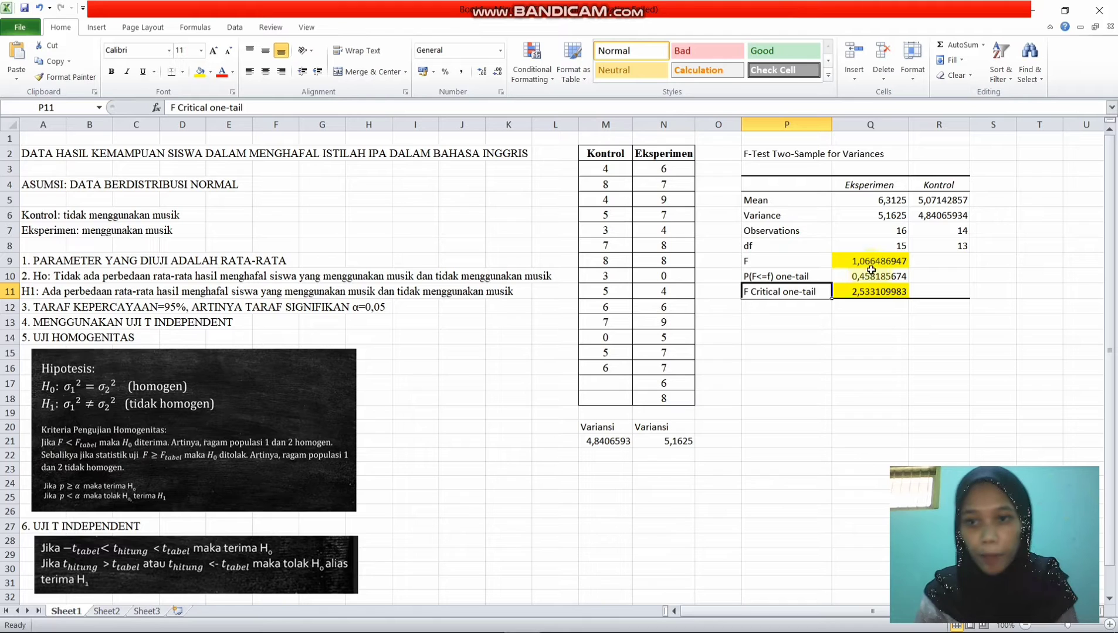
click(791, 261)
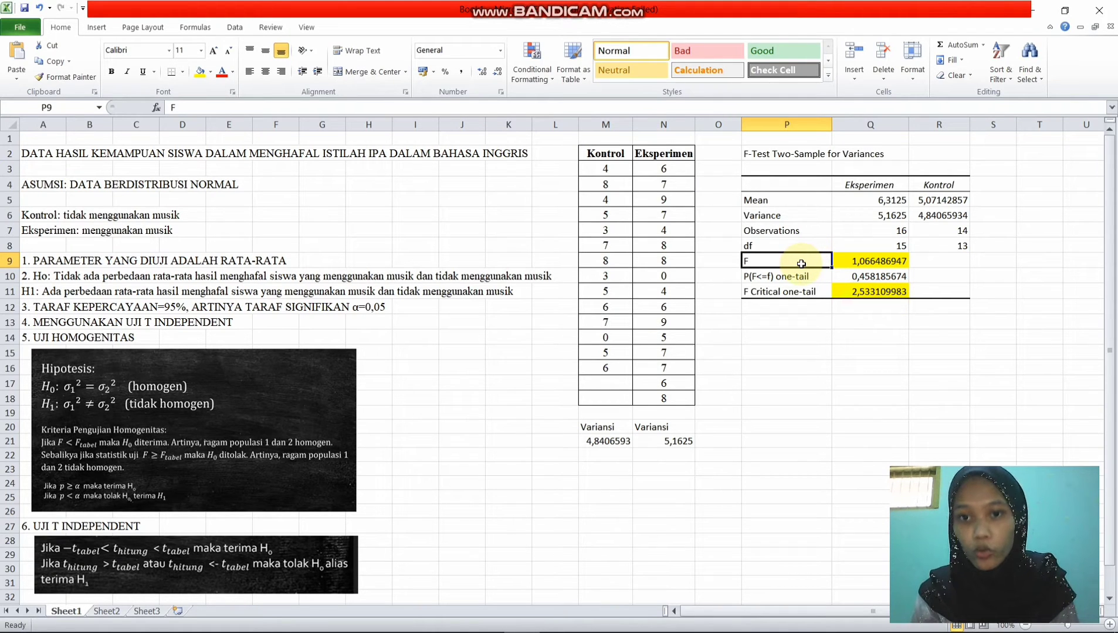
click(826, 294)
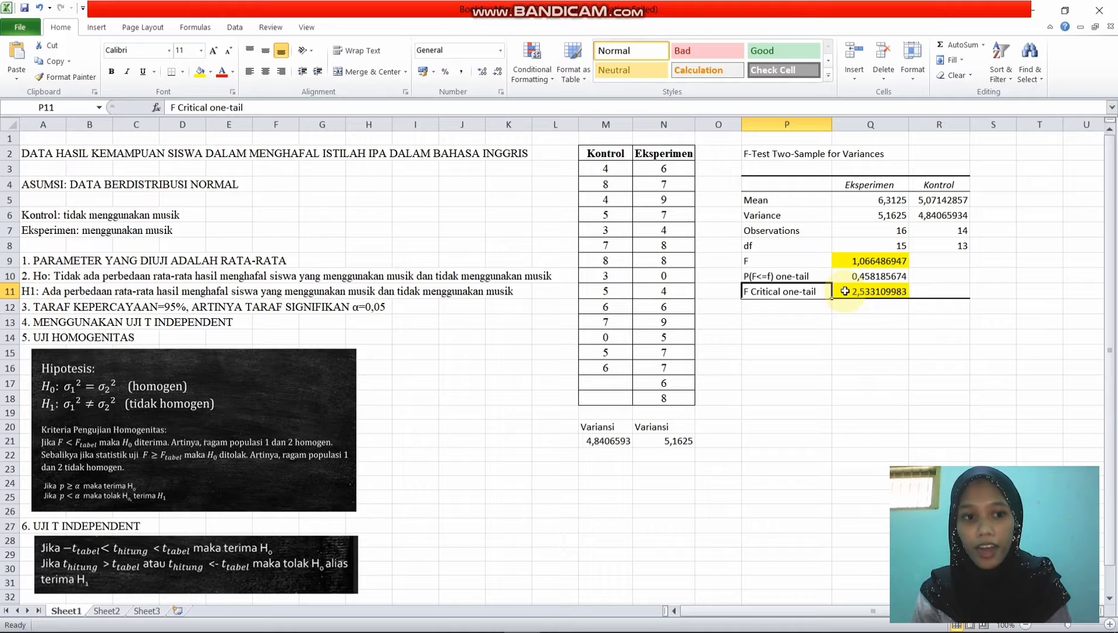
Write the conclusion "Karena F < F tabel, maka Ho diterima (homogen)" in cell P13 below the F-Test table
click(812, 323)
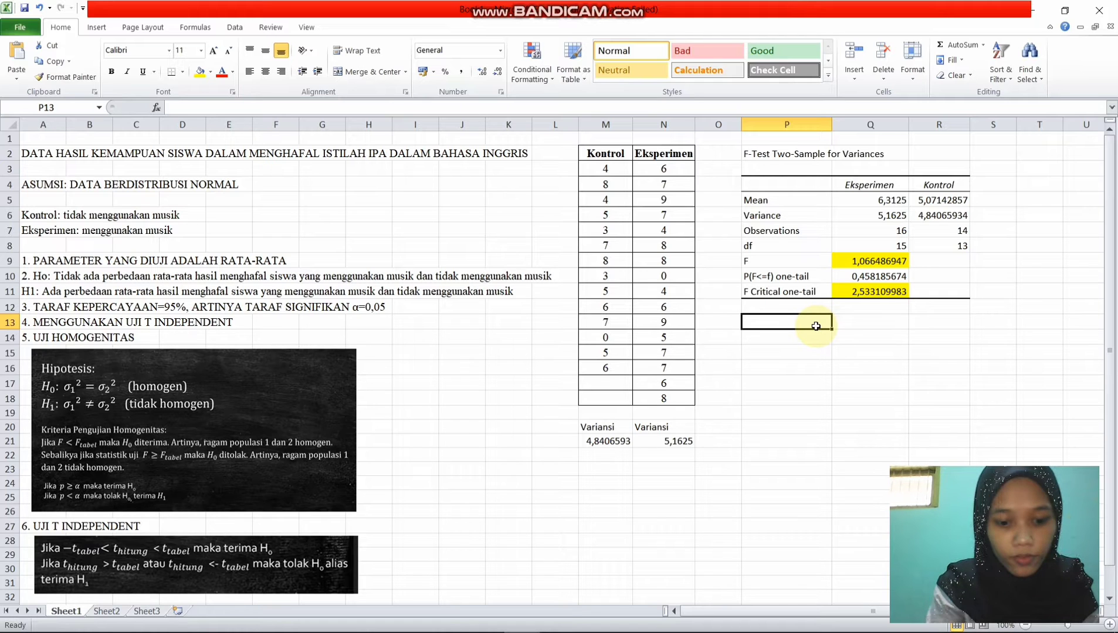
text(Karena F < F tab)
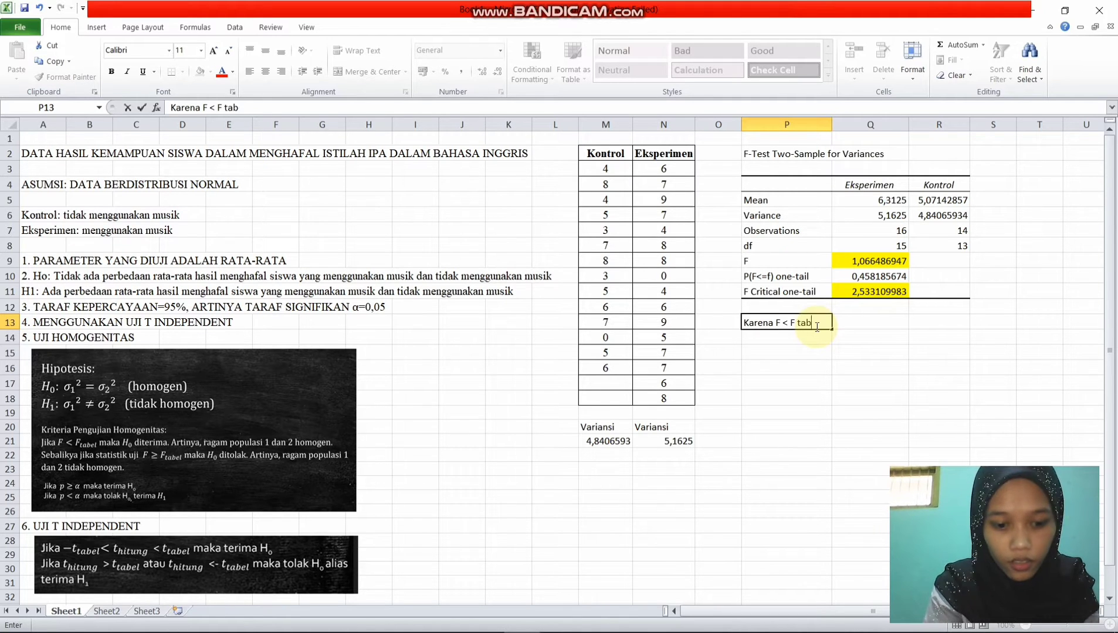
text(maka Ho diterima (homogen)
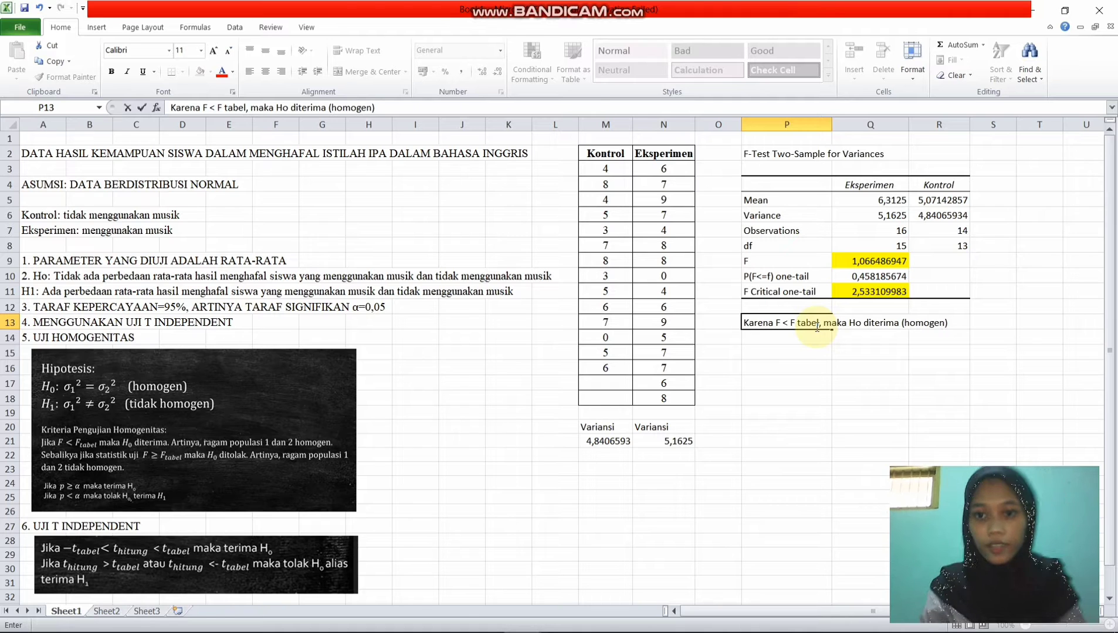
click(809, 368)
click(852, 341)
click(812, 349)
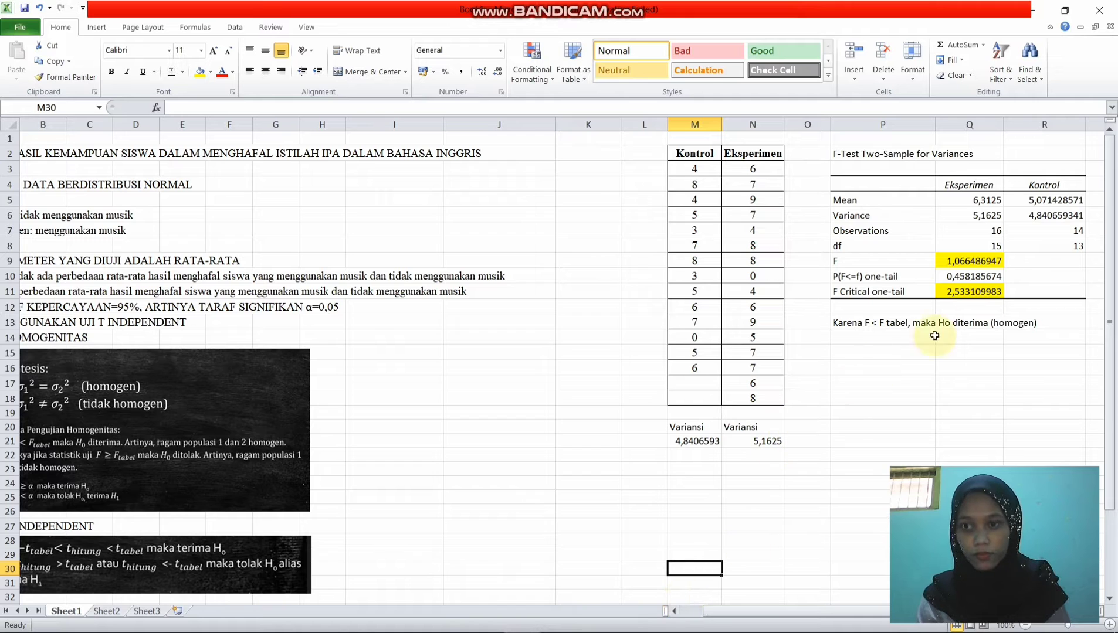
Examine the F, F Critical and P(F<=f) one-tail values against the homogeneity criteria and the hypotheses on the sheet
click(949, 258)
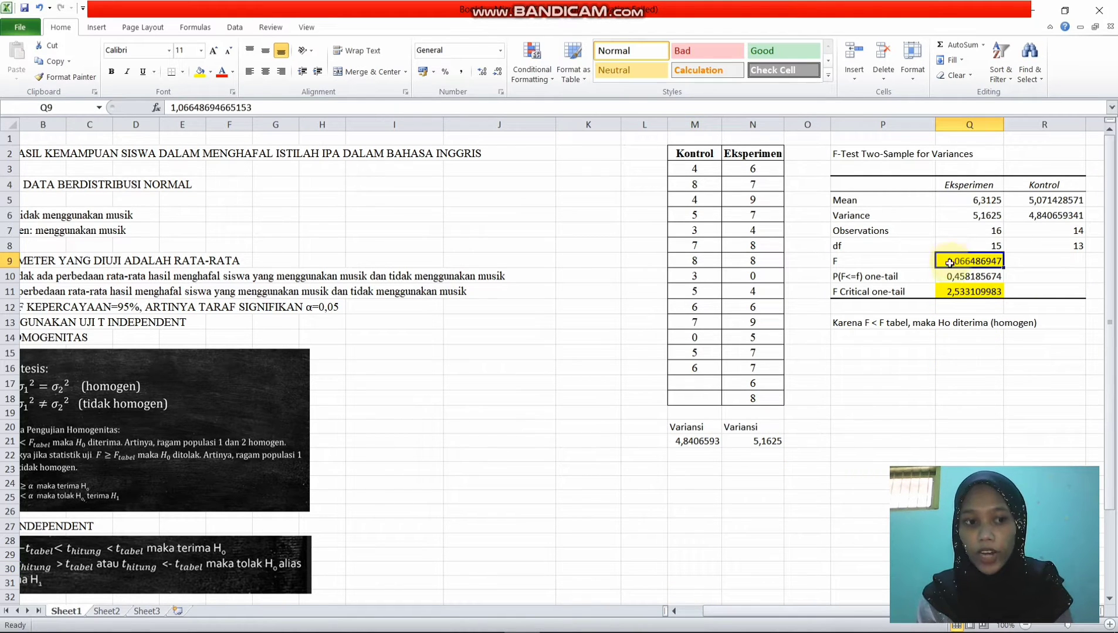
click(951, 286)
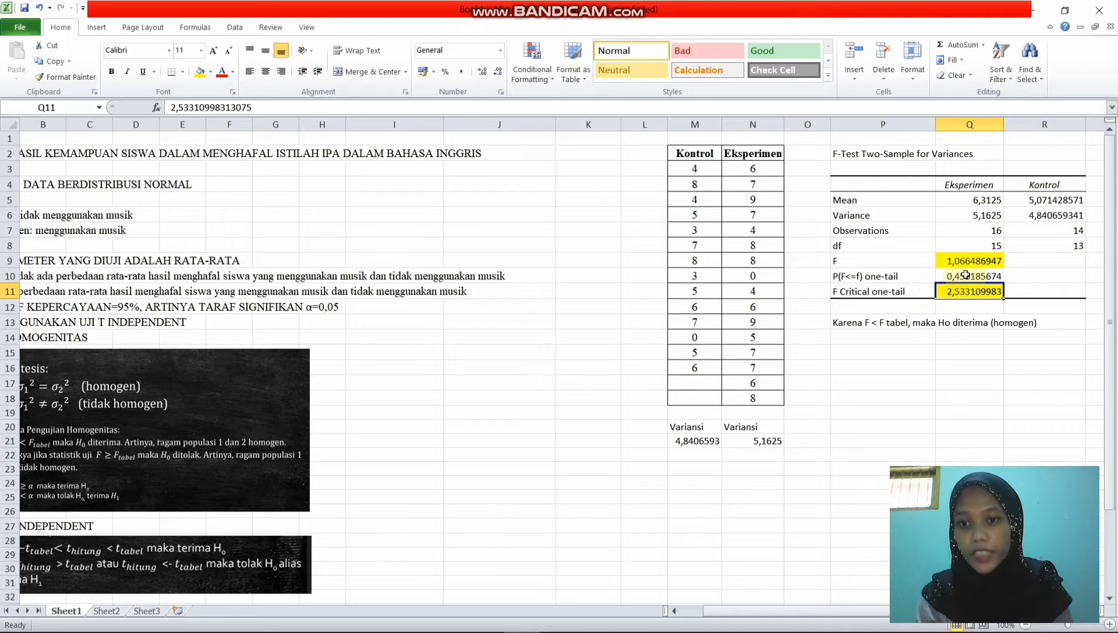
click(886, 276)
click(967, 277)
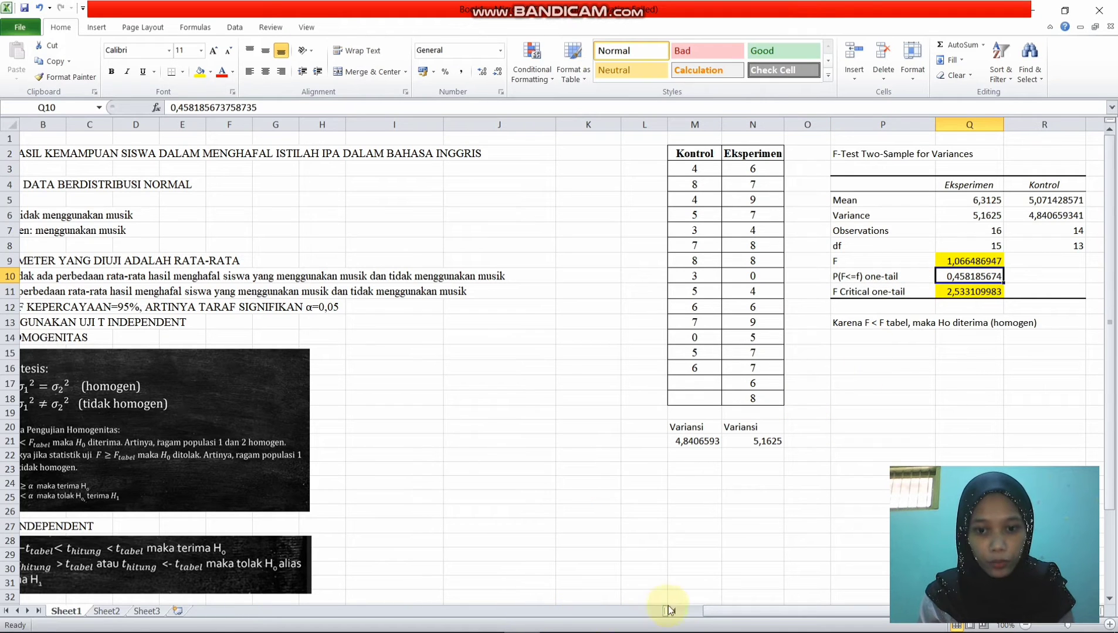
drag(727, 618, 707, 614)
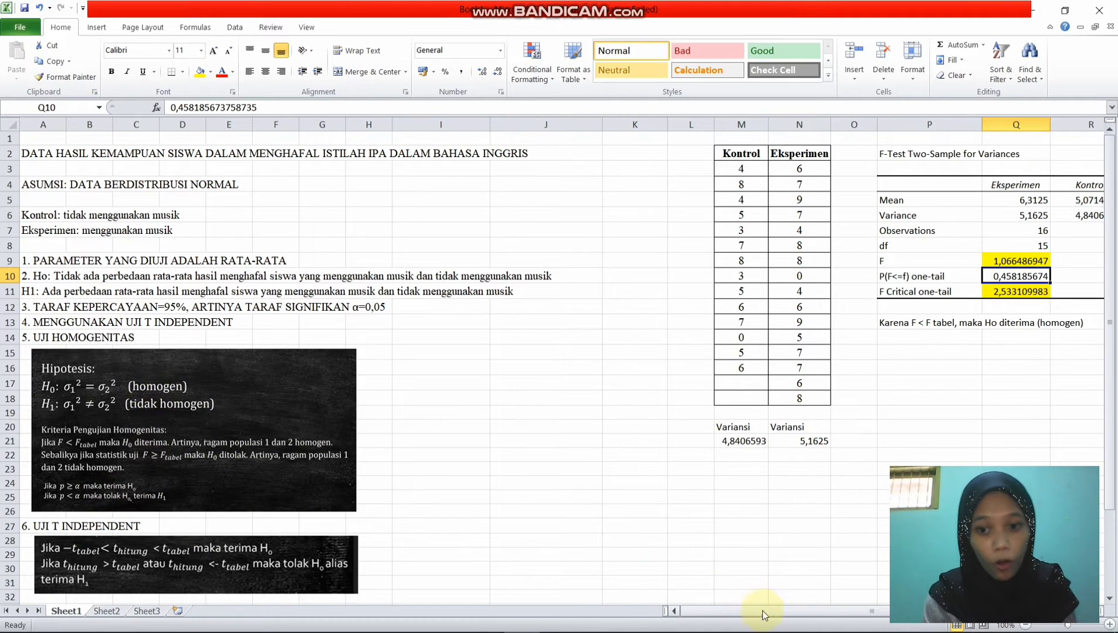
drag(795, 608, 810, 607)
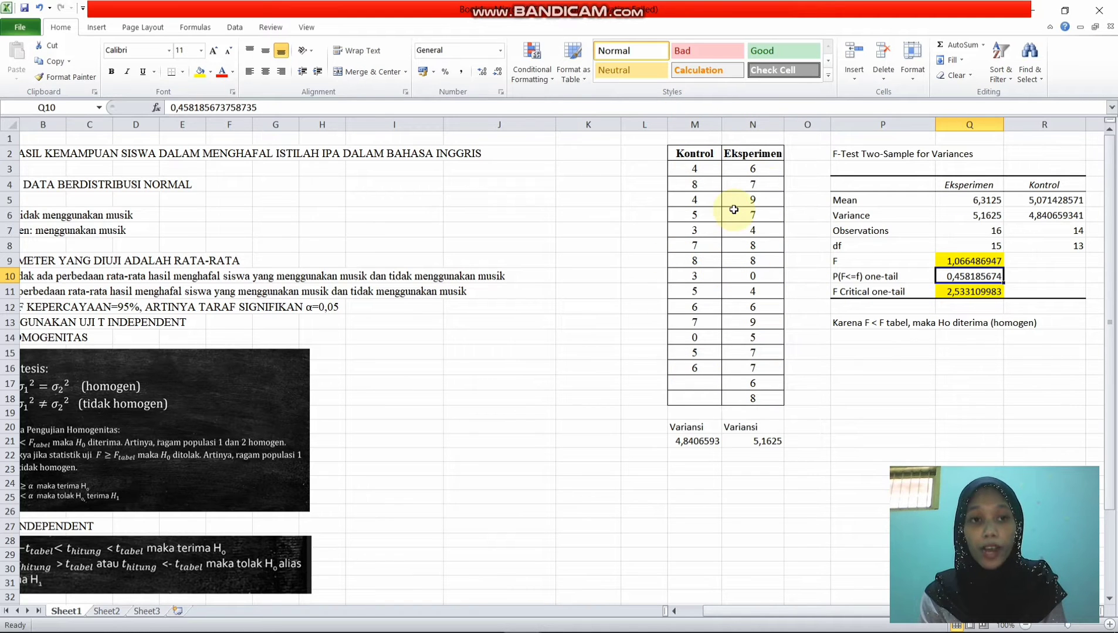
drag(740, 610, 717, 610)
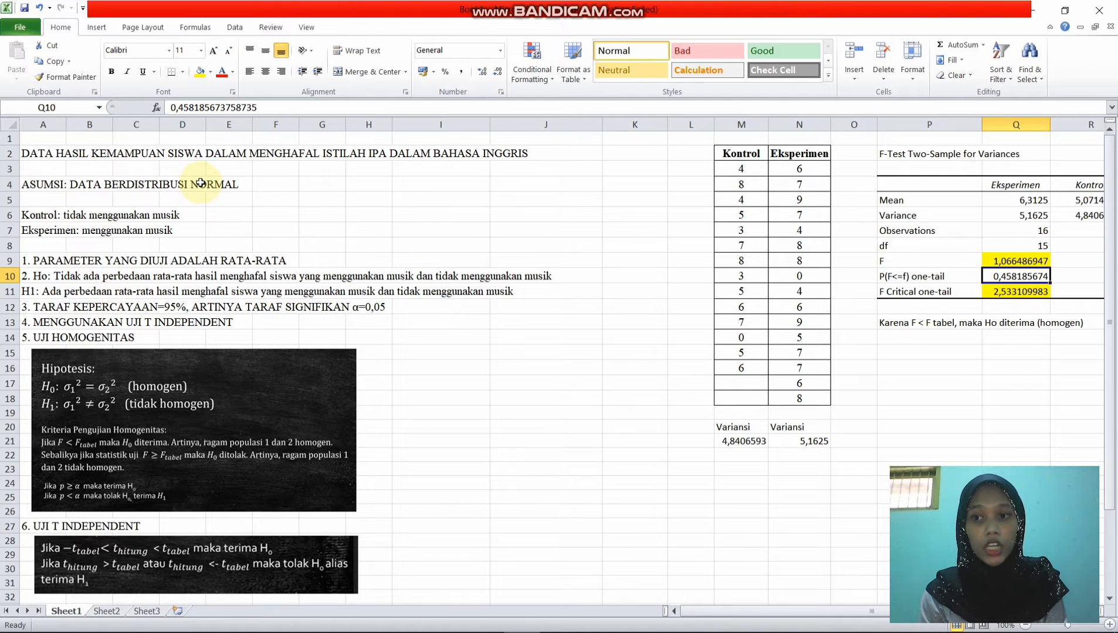
scroll(569, 240, down, 1)
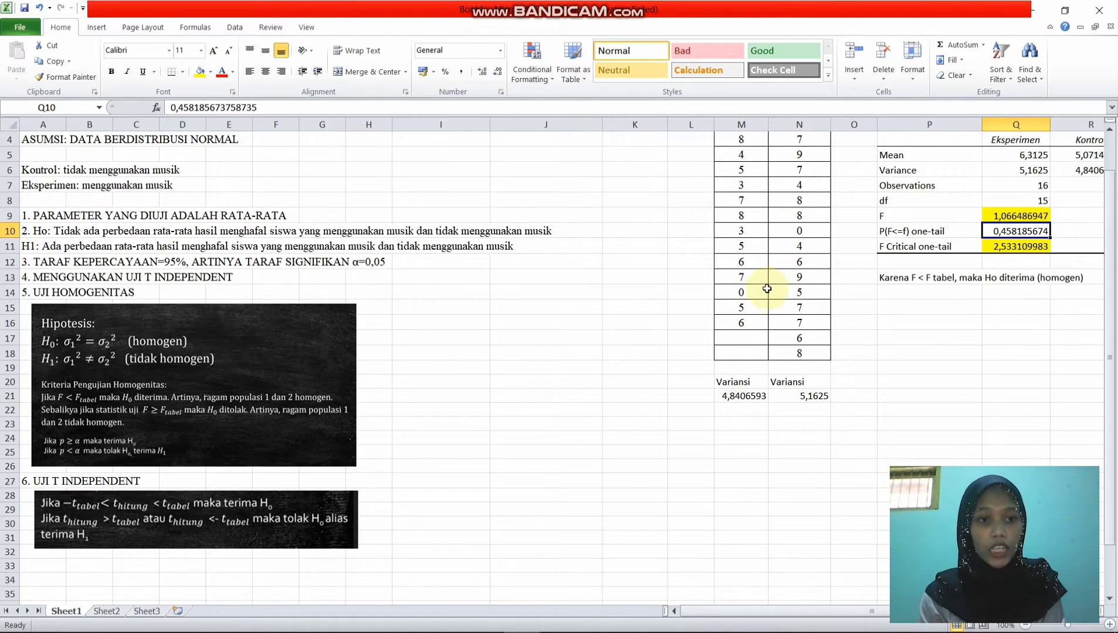
scroll(586, 342, down, 1)
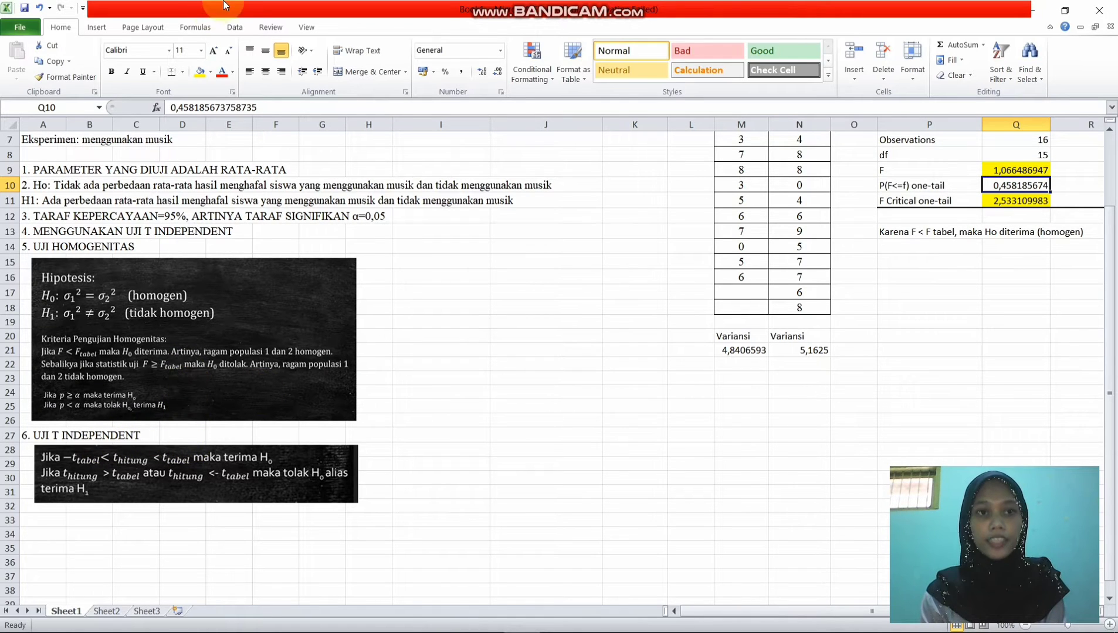
Start a t-Test: Two-Sample Assuming Equal Variances from the data analysis tools
click(232, 24)
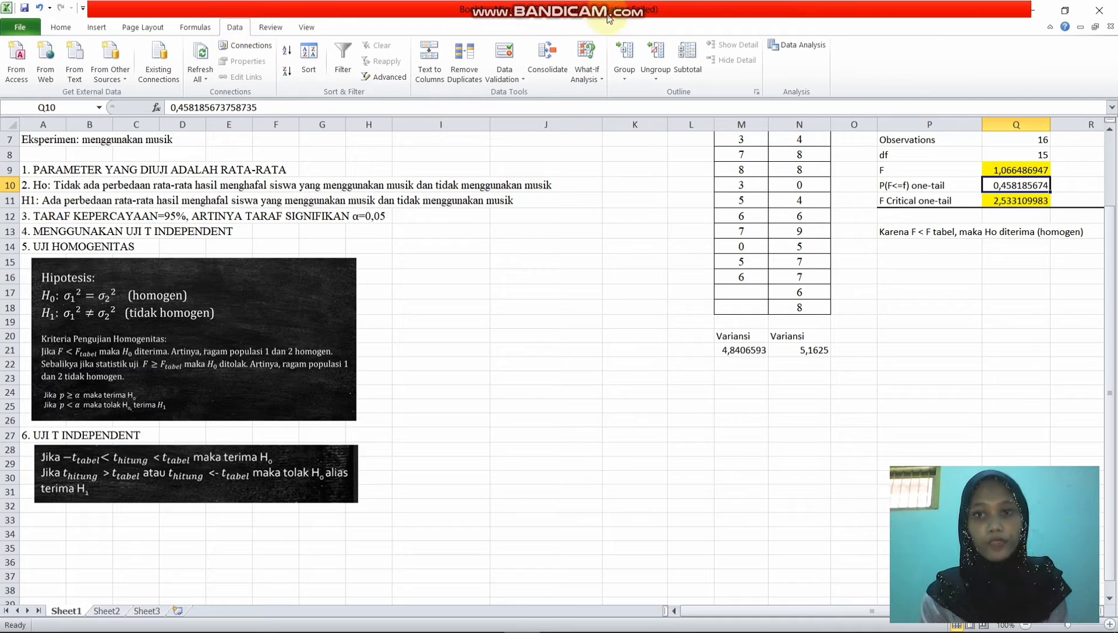
click(786, 45)
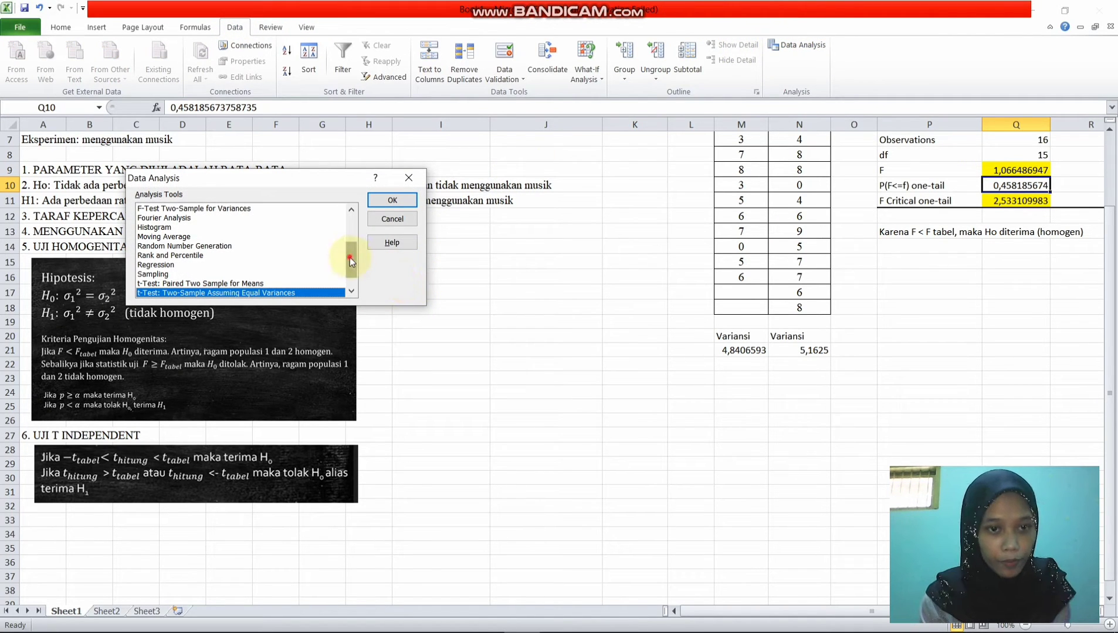
drag(349, 257, 348, 268)
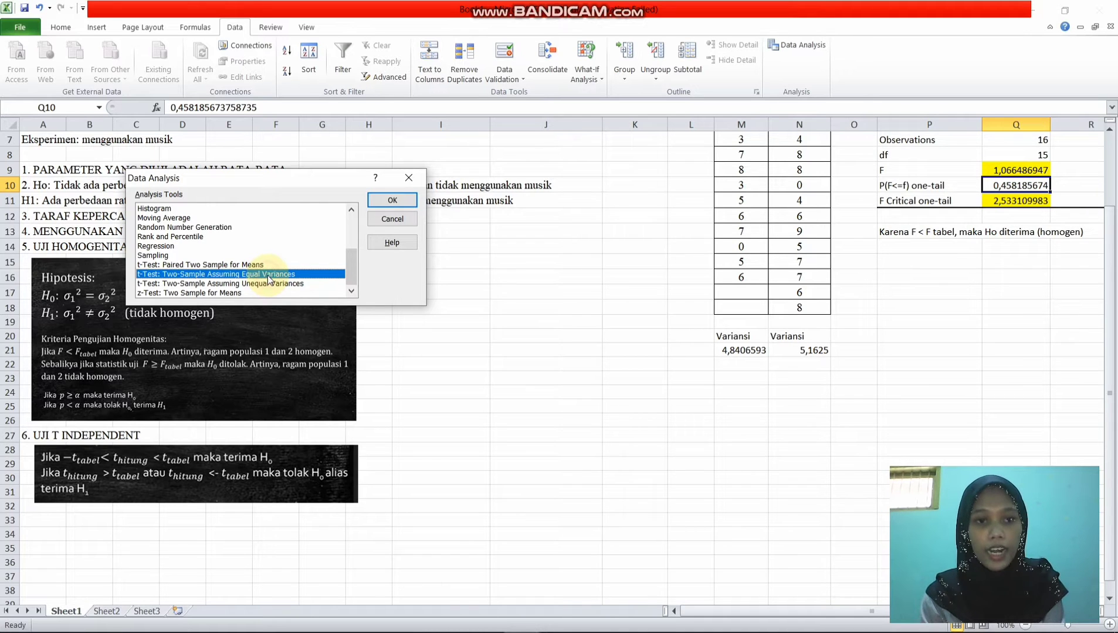
click(392, 200)
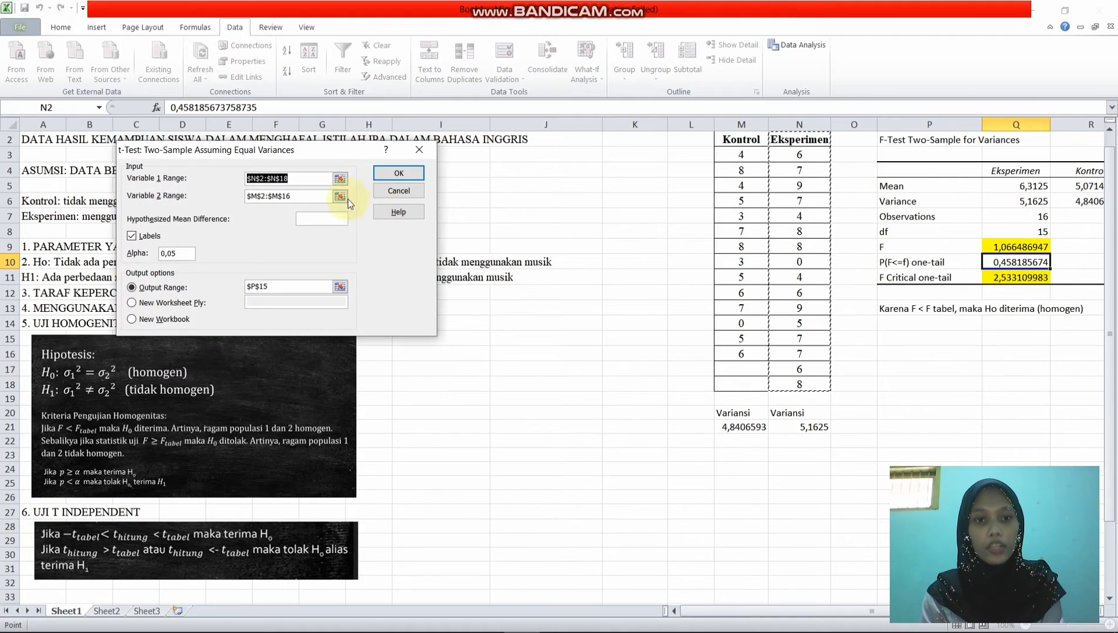
Clear the leftover Variable 1, Variable 2 and output ranges from the t-Test settings
key(BackSpace)
drag(302, 197, 247, 197)
key(BackSpace)
click(287, 286)
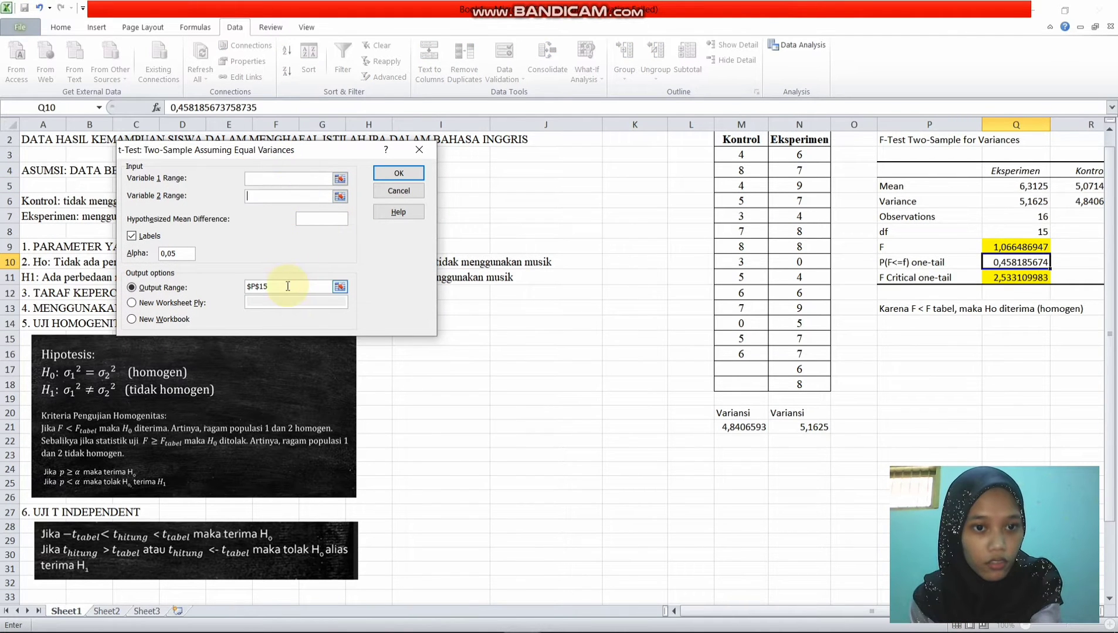
key(BackSpace)
key(BackSpace)
key(BackSpace)
key(BackSpace)
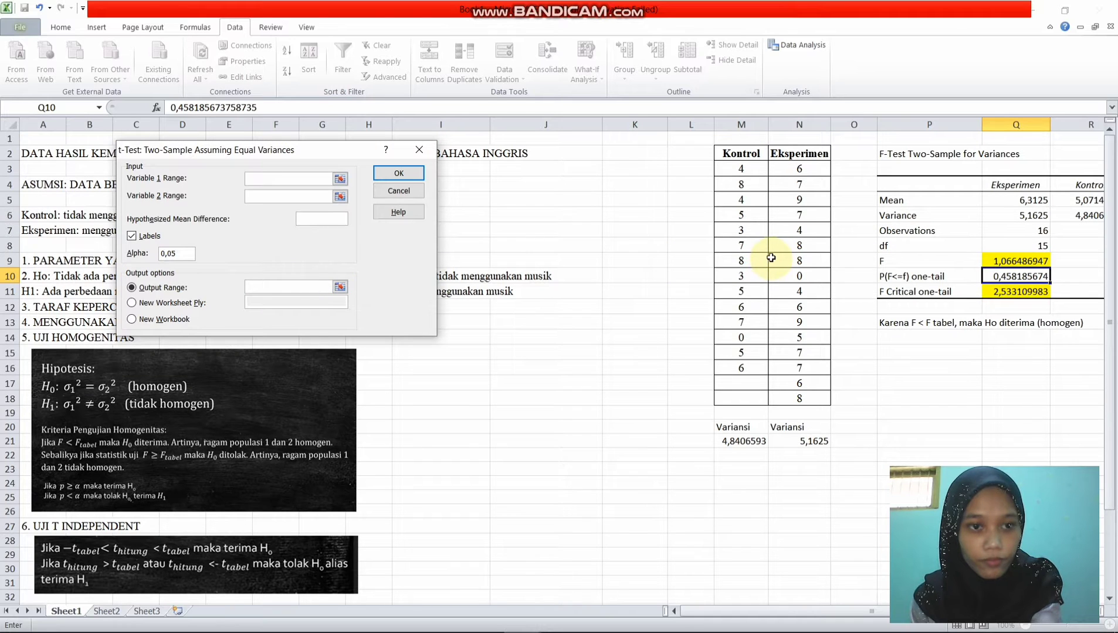
Set Variable 1 to the Eksperimen scores N2:N18 and Variable 2 to the Kontrol scores M2:M16, with labels included
click(305, 178)
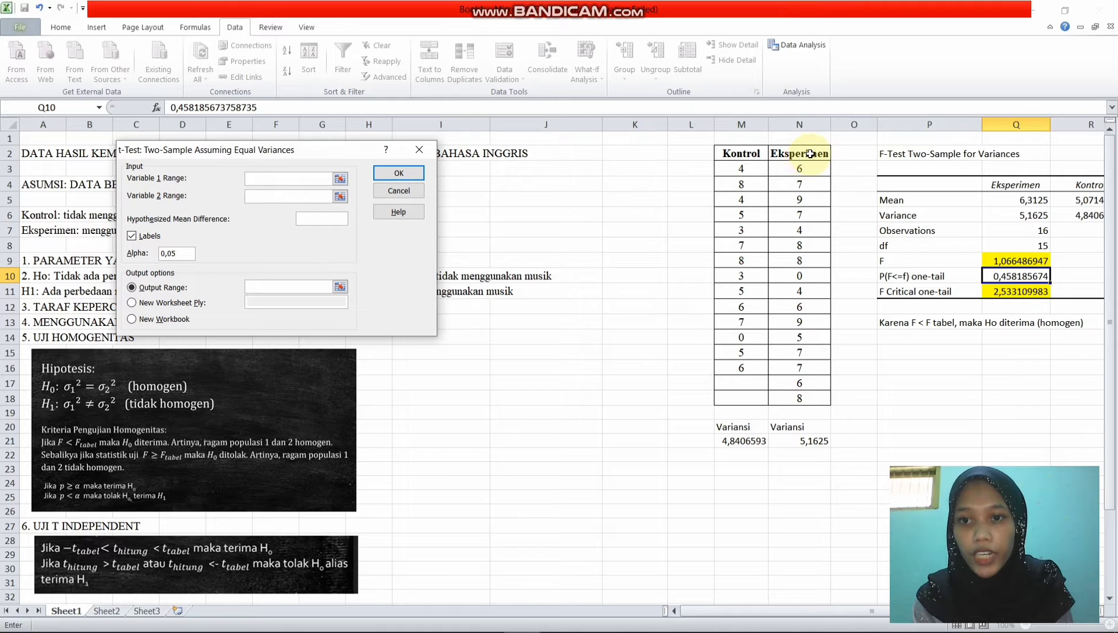
drag(810, 153, 814, 398)
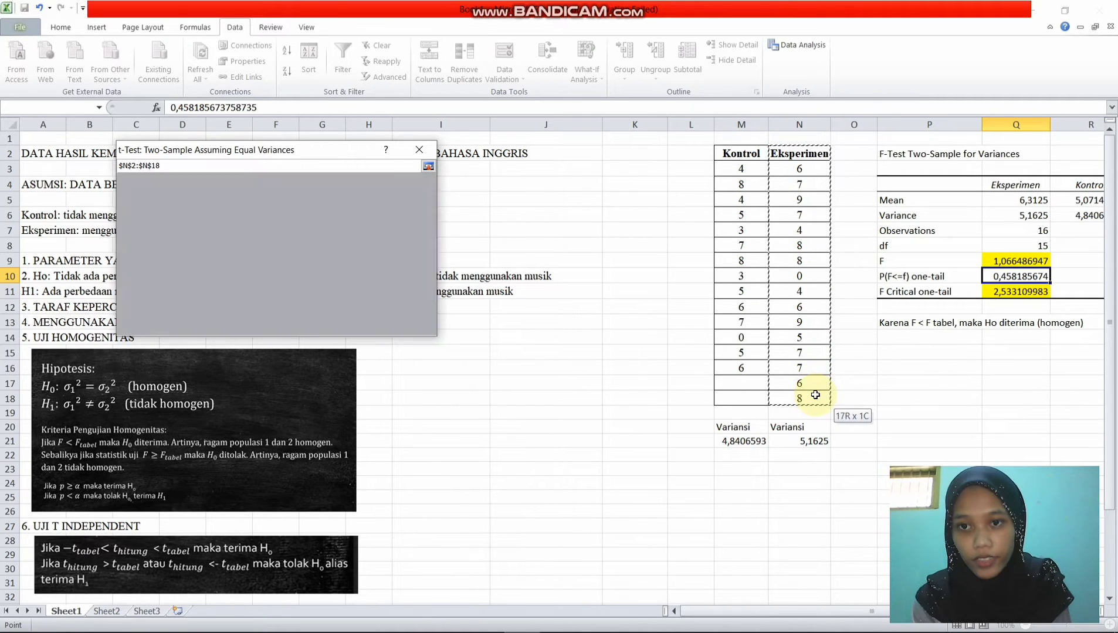
click(291, 193)
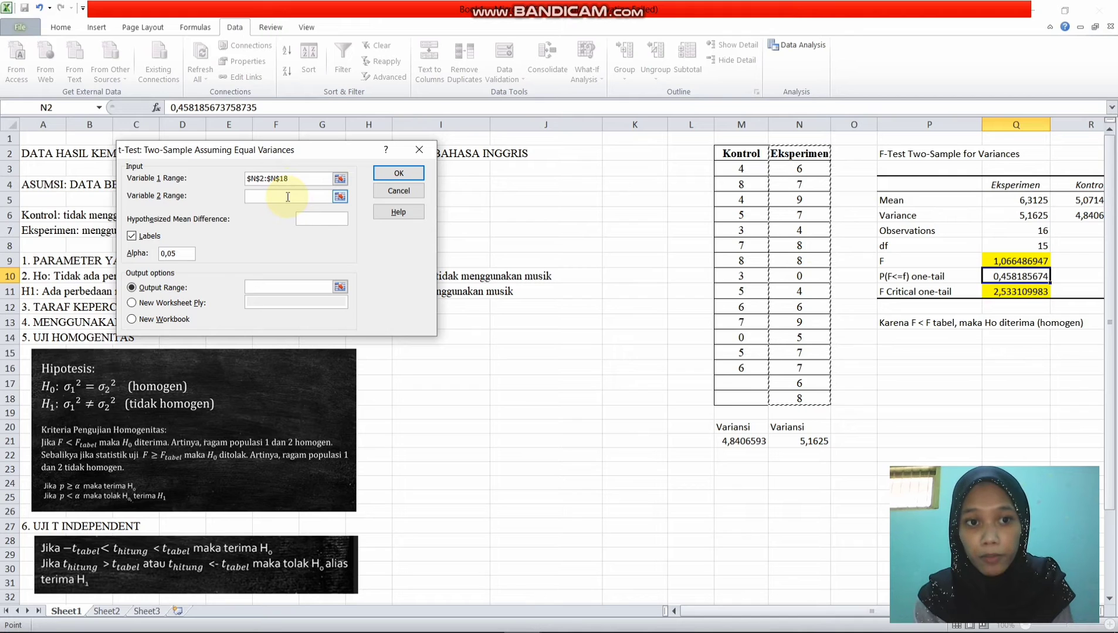
click(287, 197)
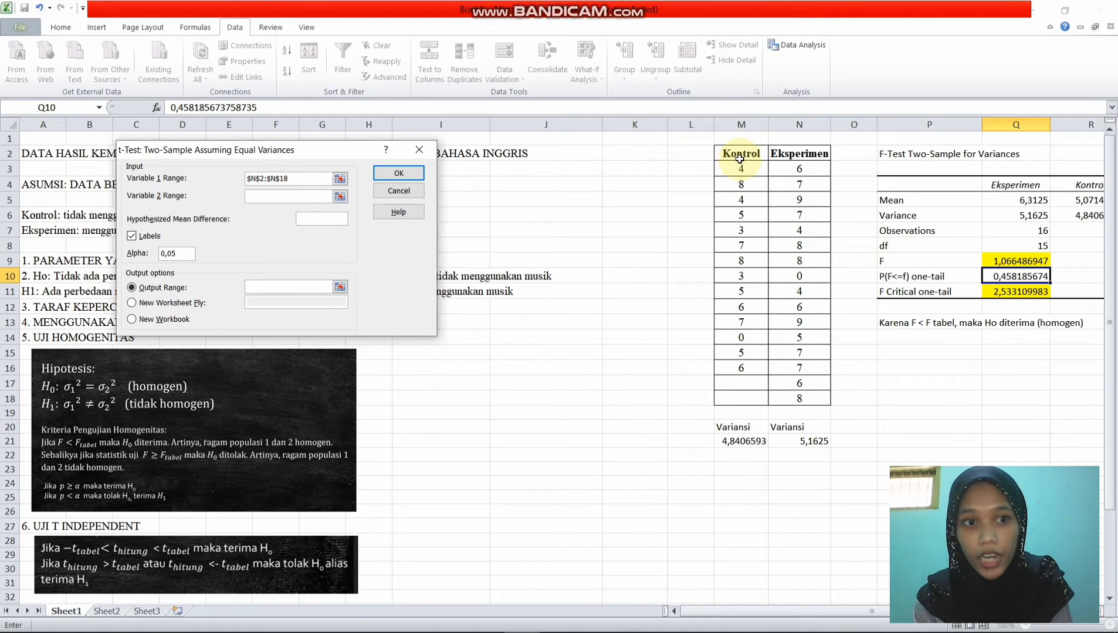
drag(743, 153, 754, 367)
click(131, 235)
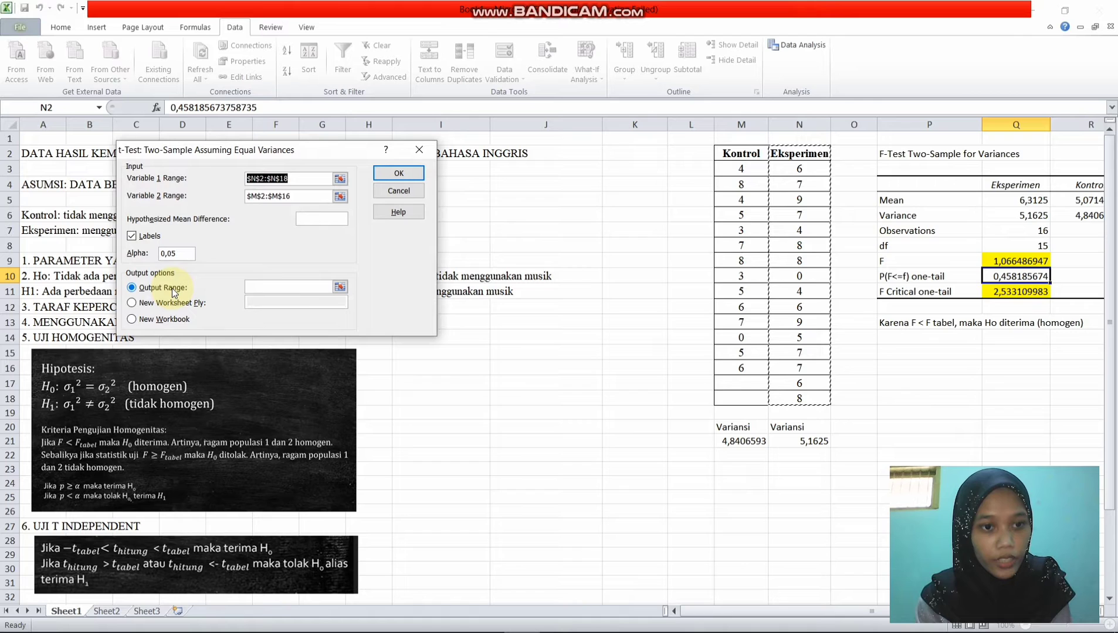
Set the t-Test output range to cell I15 and generate the result table there
click(295, 287)
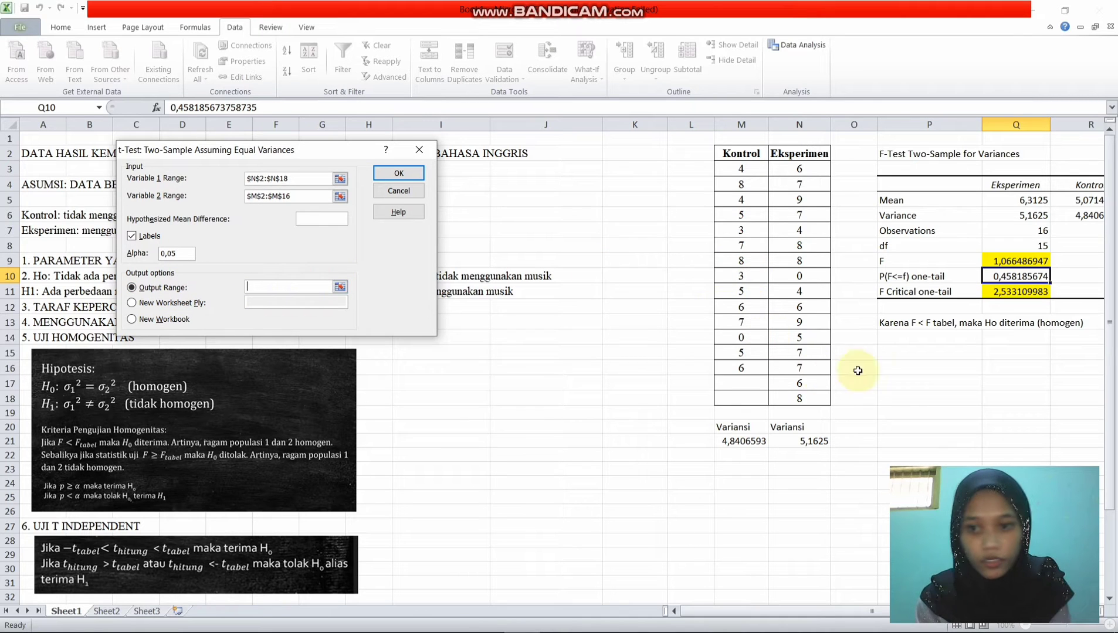
click(425, 354)
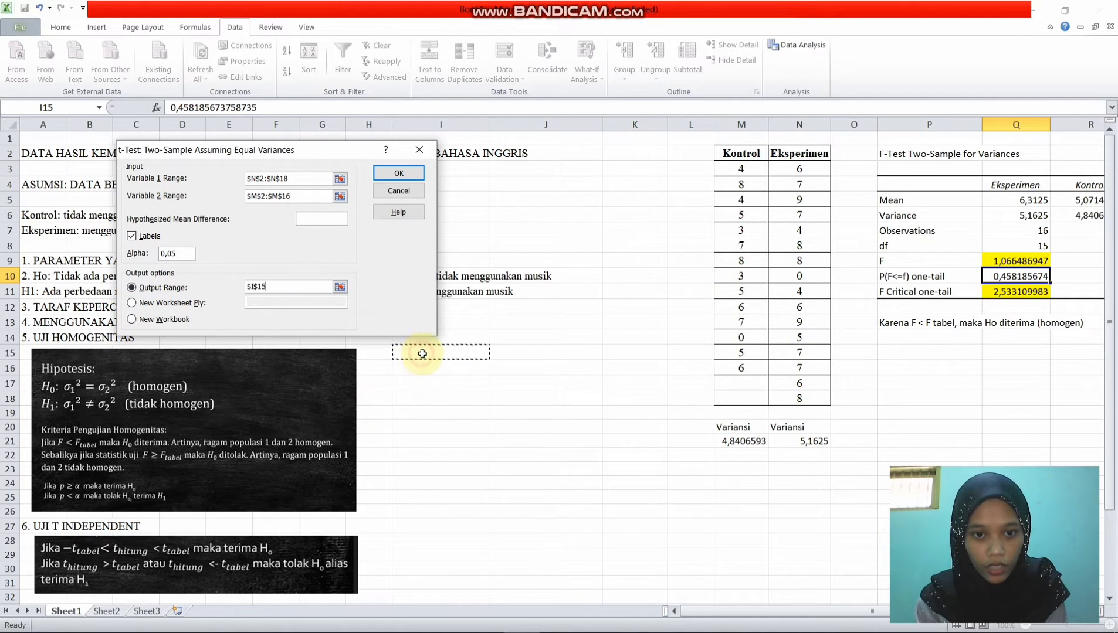
click(399, 173)
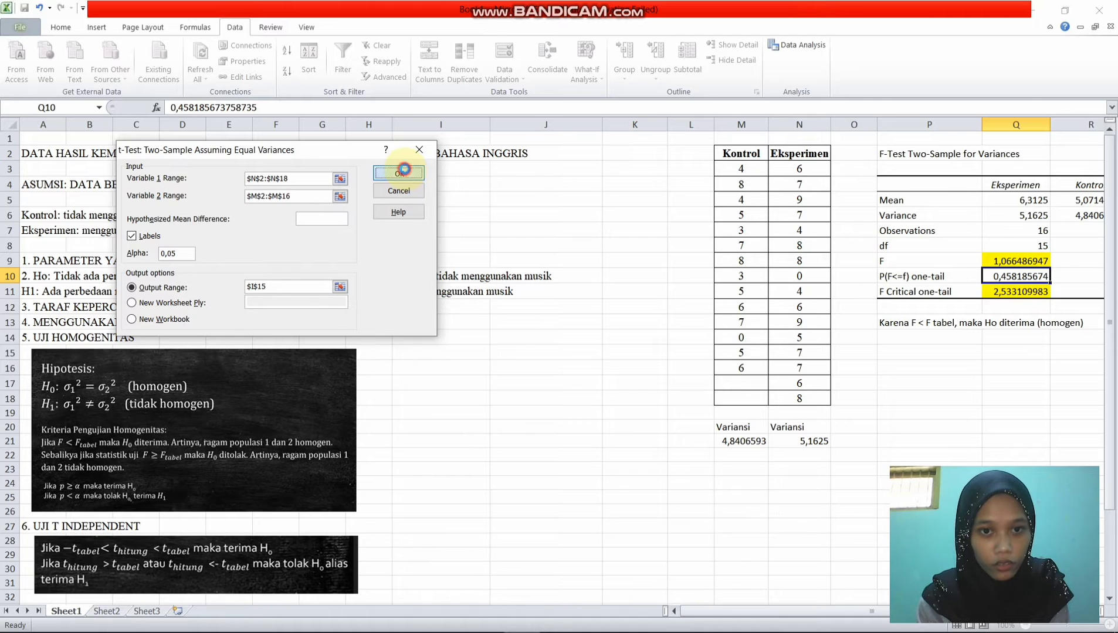
scroll(575, 150, down, 2)
scroll(574, 176, down, 1)
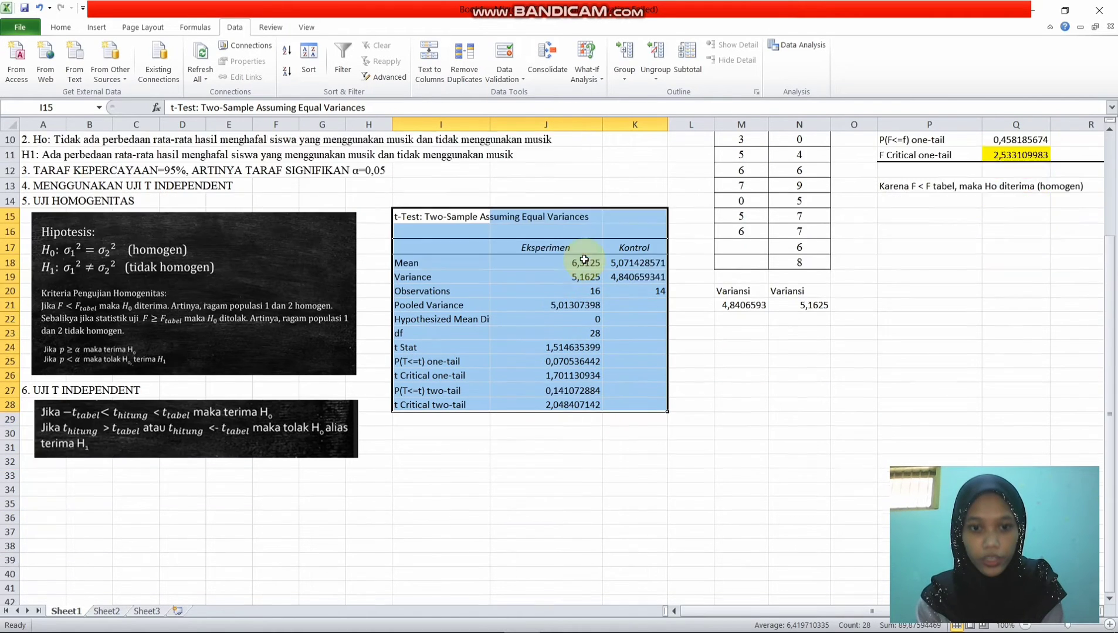
click(518, 420)
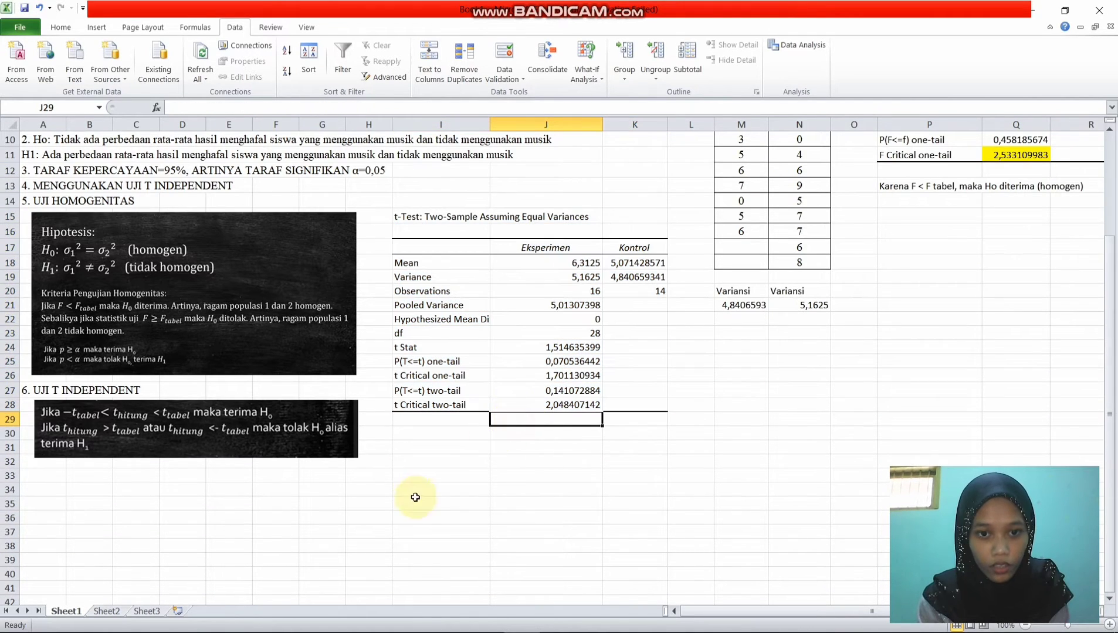
click(466, 449)
scroll(507, 383, down, 1)
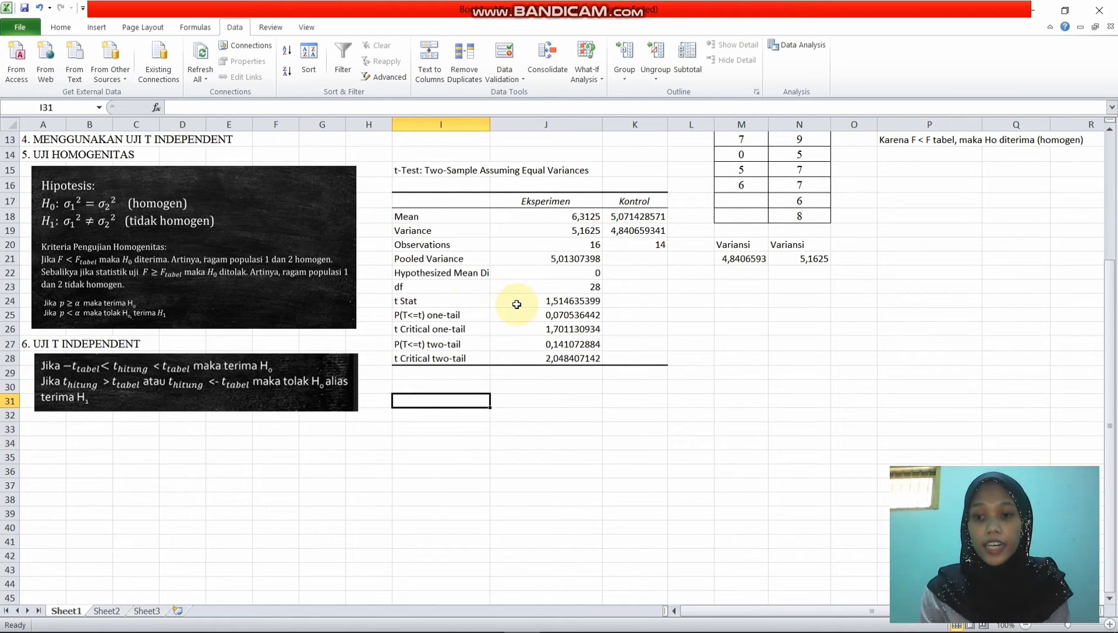
Highlight the t Stat value in J24 and the t Critical two-tail value in J28 with yellow fill
click(571, 302)
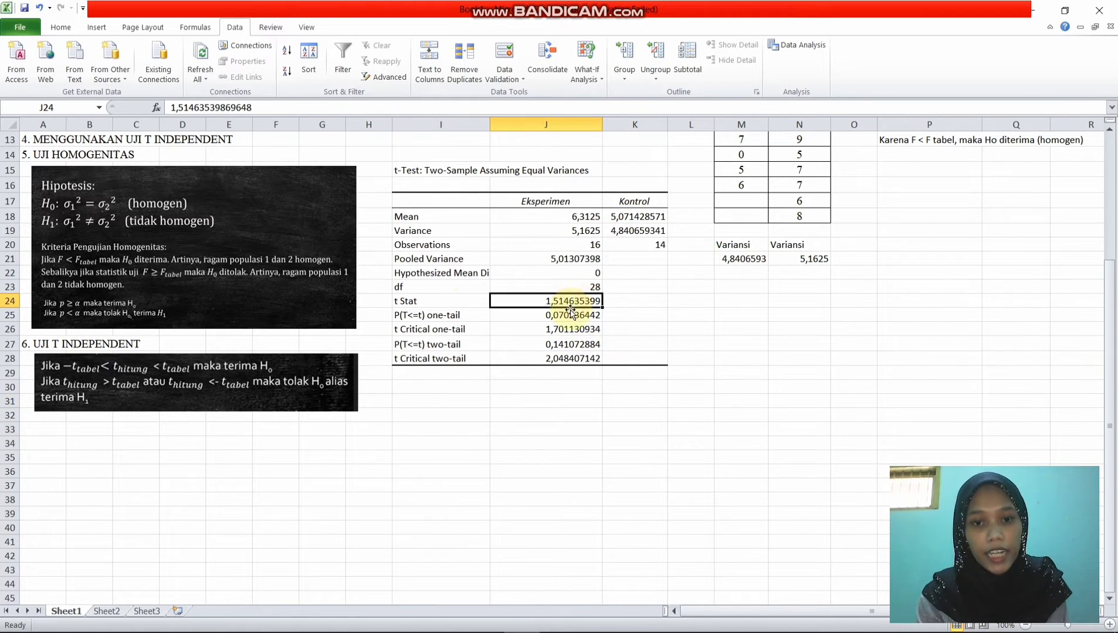
click(57, 28)
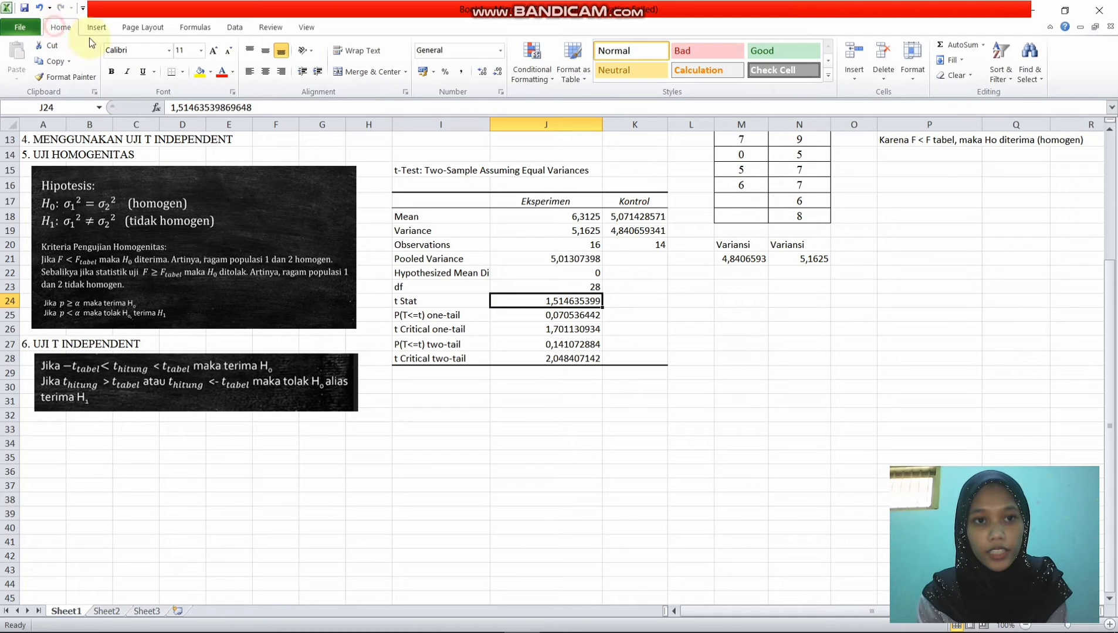
click(200, 71)
click(549, 361)
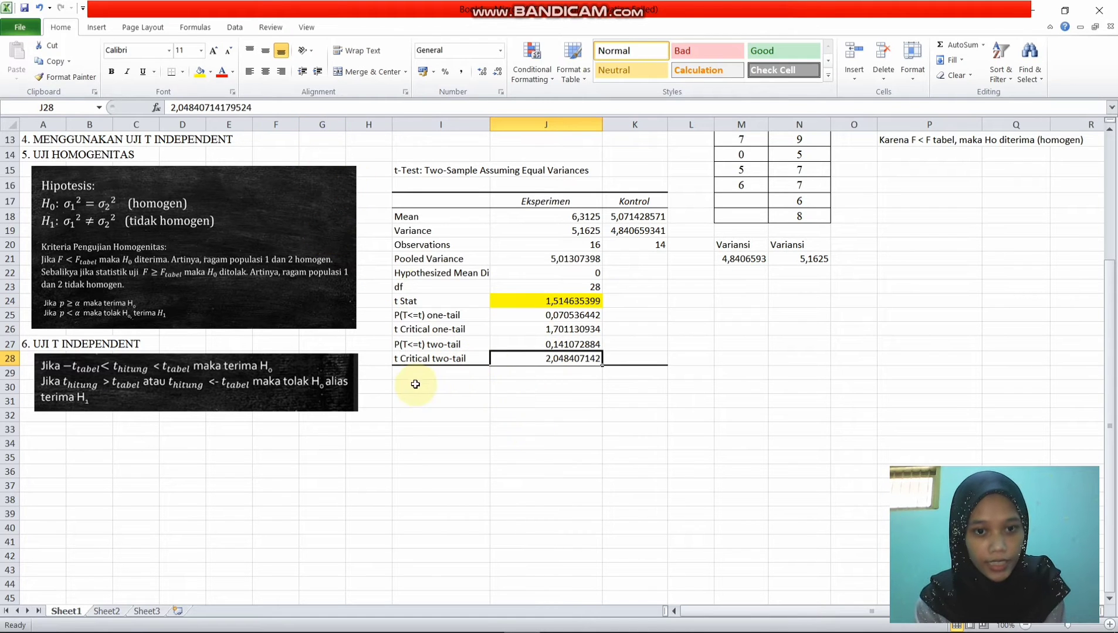
click(199, 71)
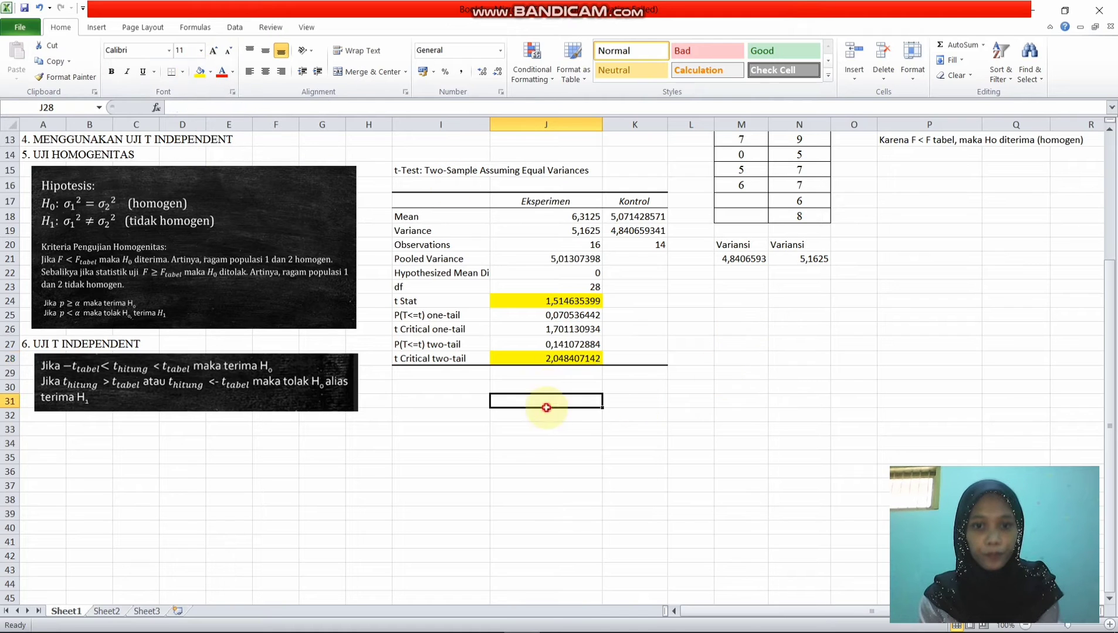
Compare the t Stat with the t Critical two-tail value using the independent t-test criteria on the sheet
click(546, 301)
click(546, 357)
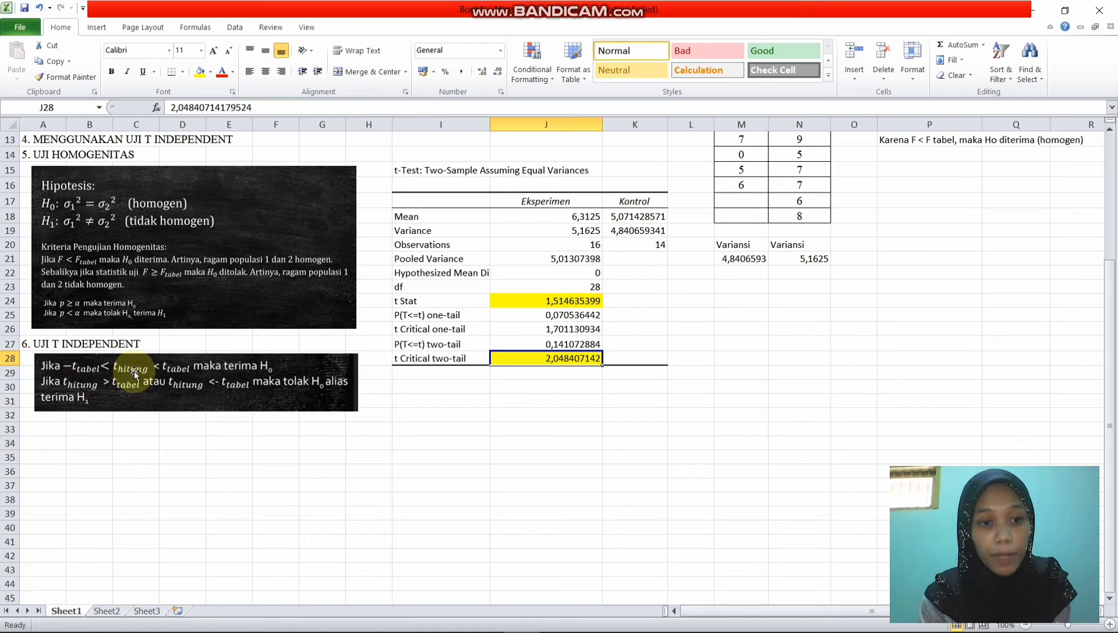
click(564, 302)
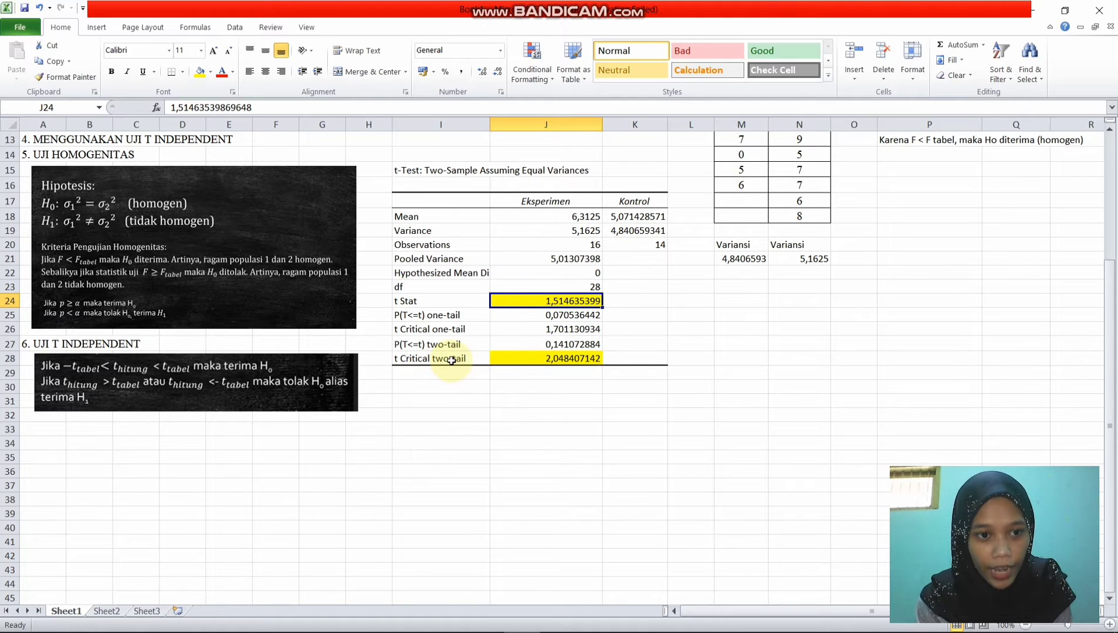
click(530, 361)
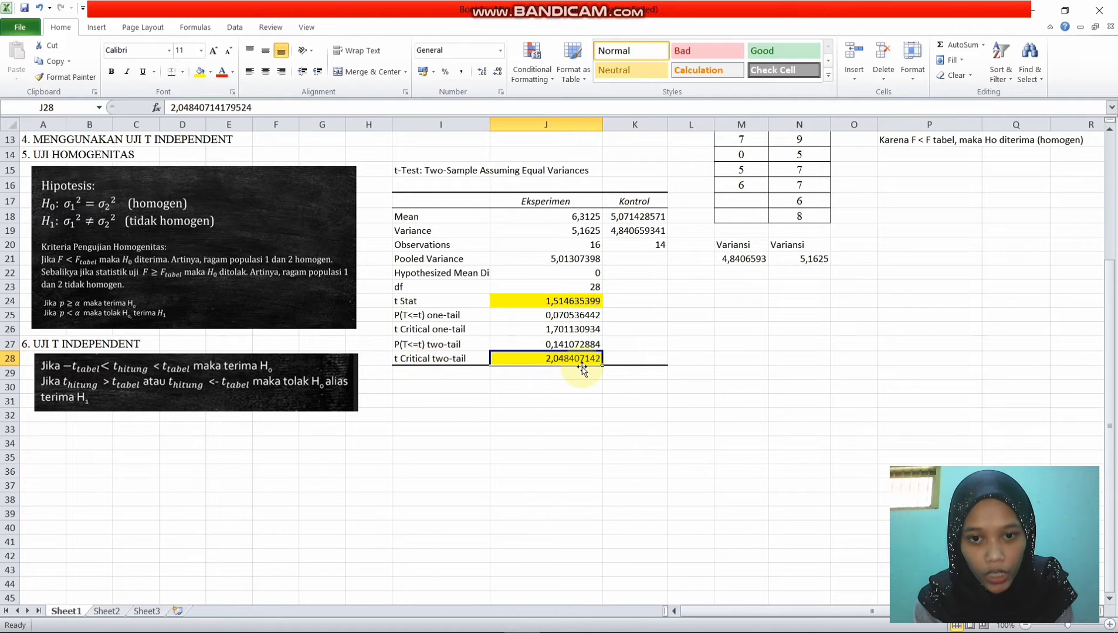
click(591, 301)
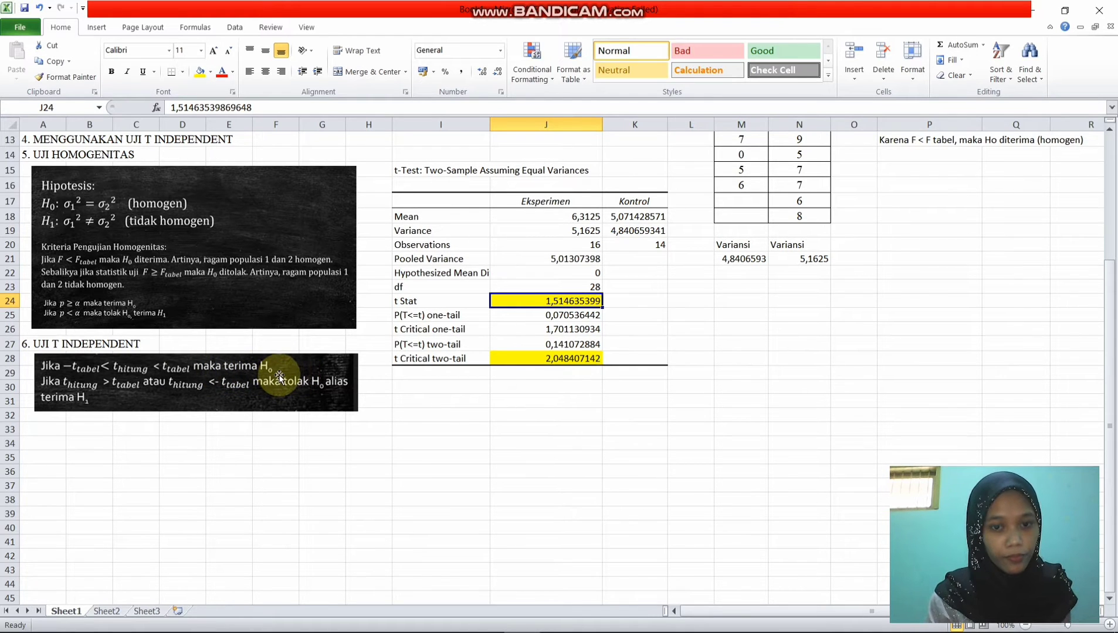
Write the conclusion "Karena -t tabel < t hitung < t tabel, maka Ho diterima" in cell I30 below the t-Test table
click(417, 387)
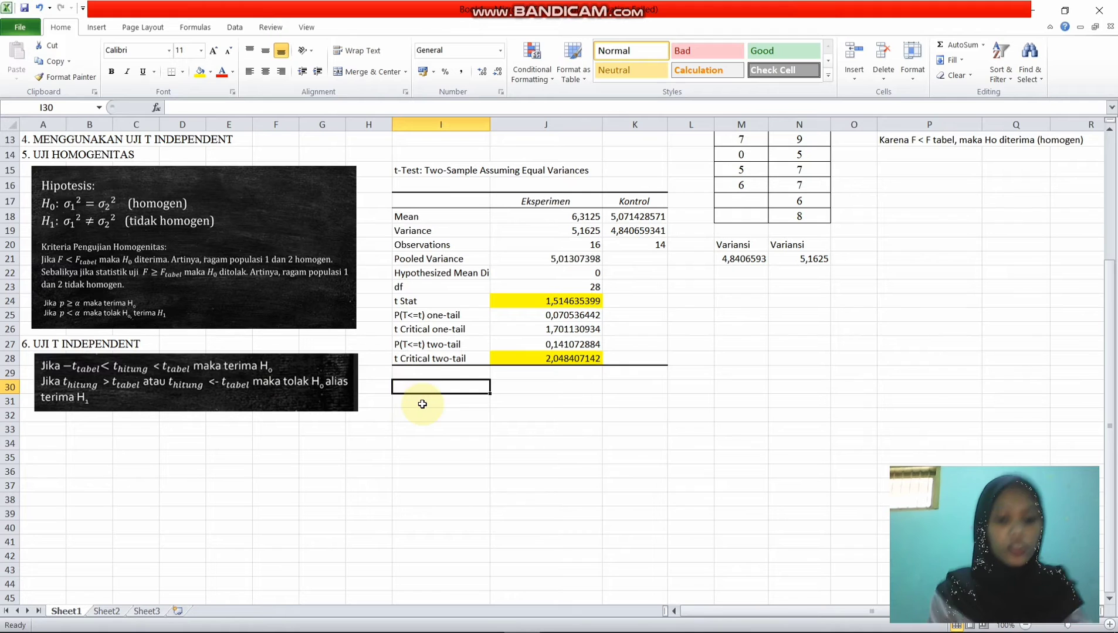
text(Karena -t)
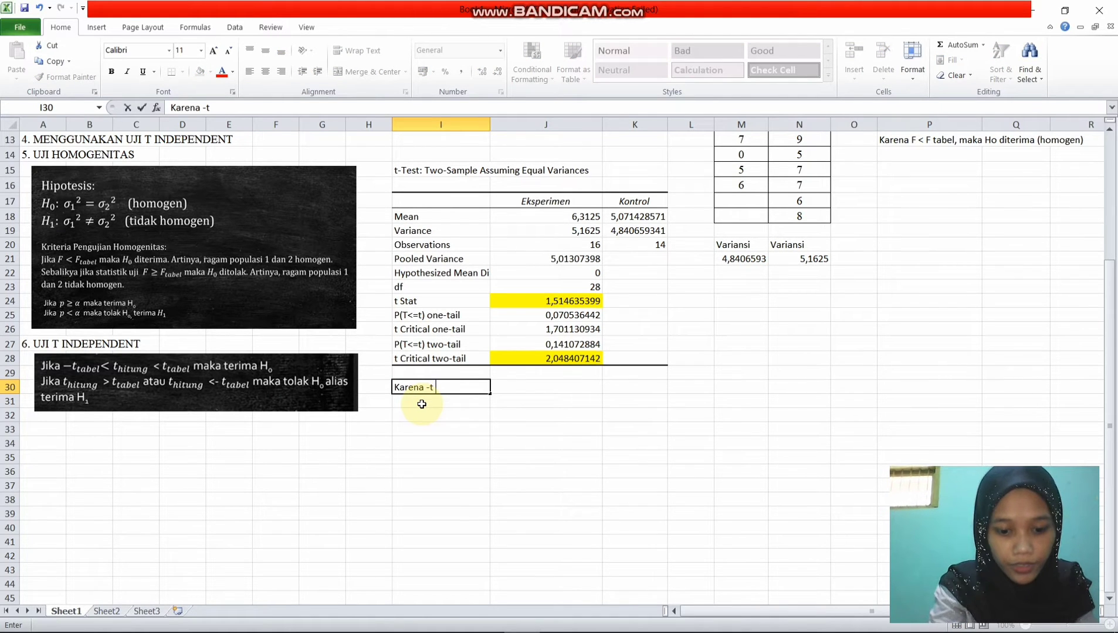
text( tabel )
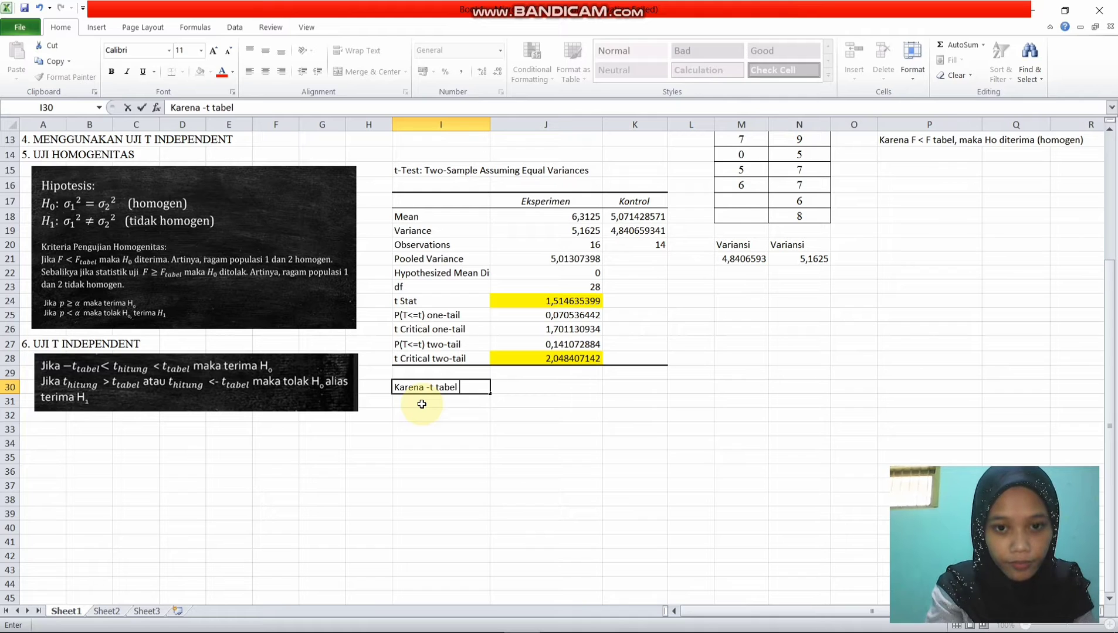
text(< t hitung <)
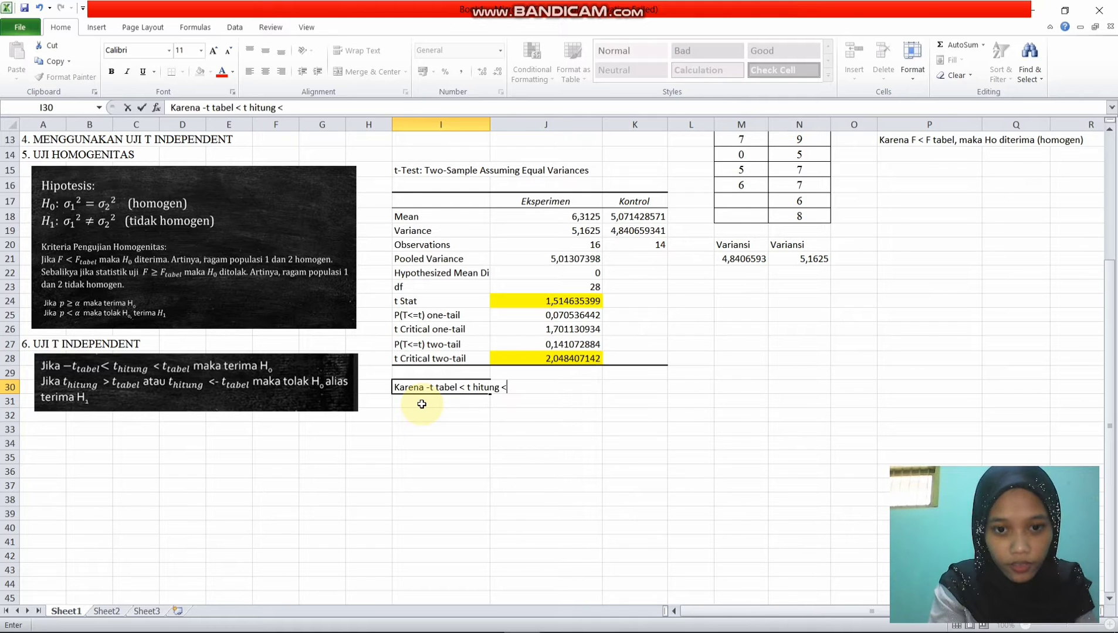
text( t tabel, maka Ho diterima)
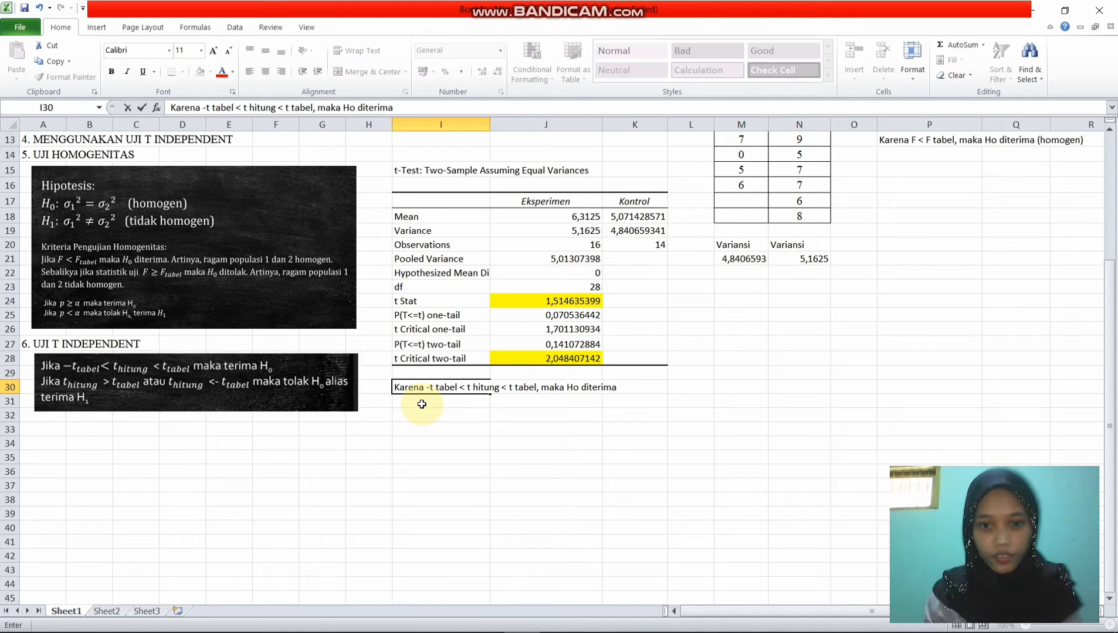
click(449, 414)
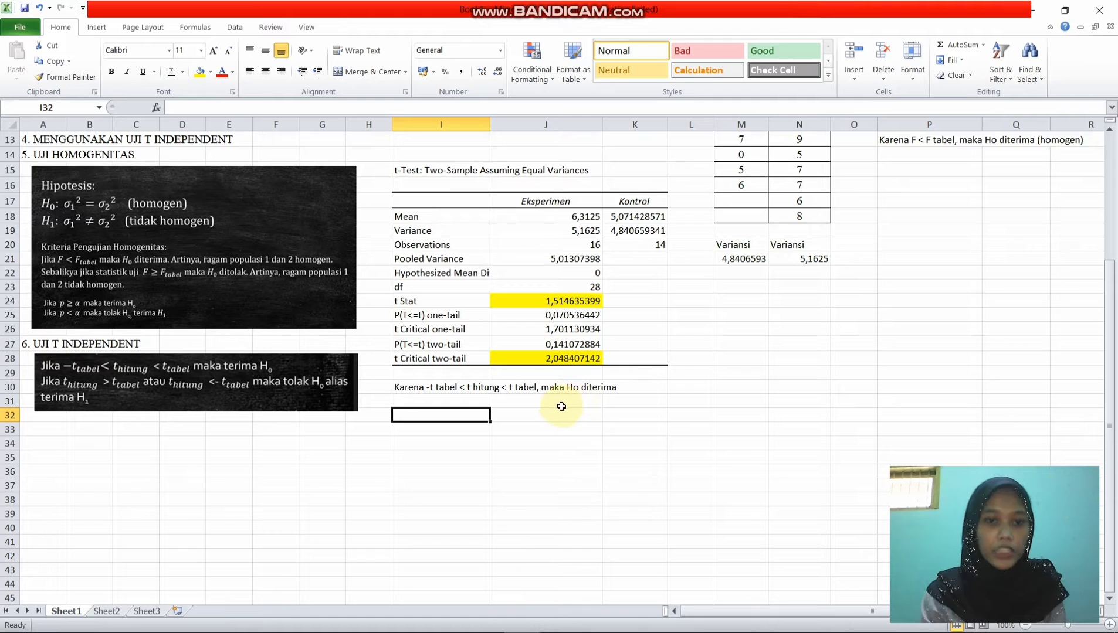
Check the P(T<=t) two-tail value against the 0,05 significance level and the p-value criteria on the sheet
click(542, 346)
scroll(633, 346, up, 1)
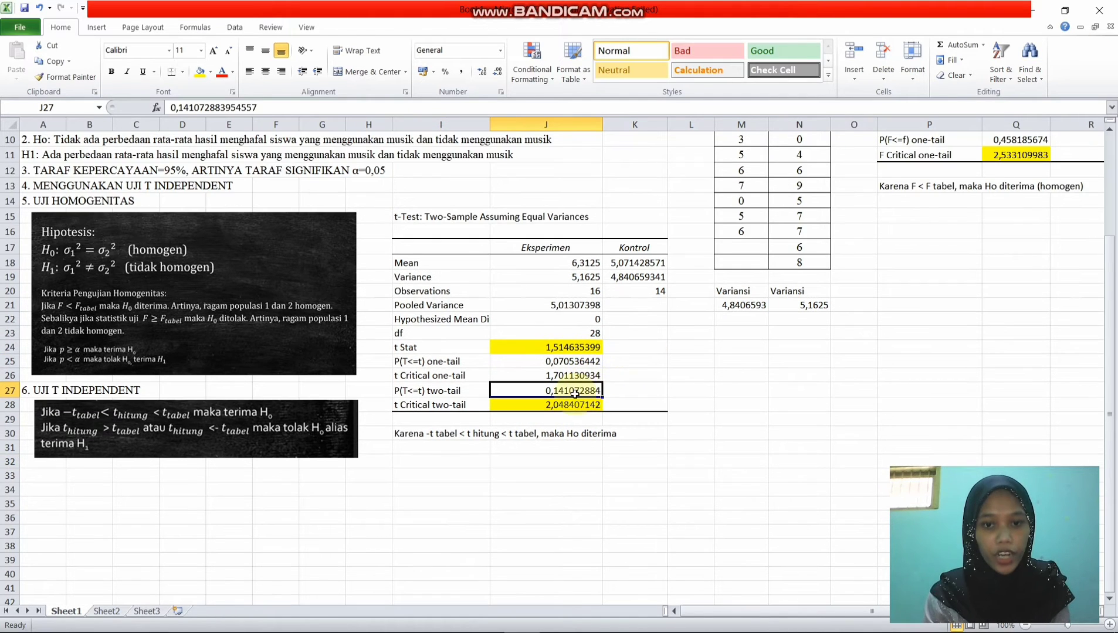
scroll(604, 396, up, 2)
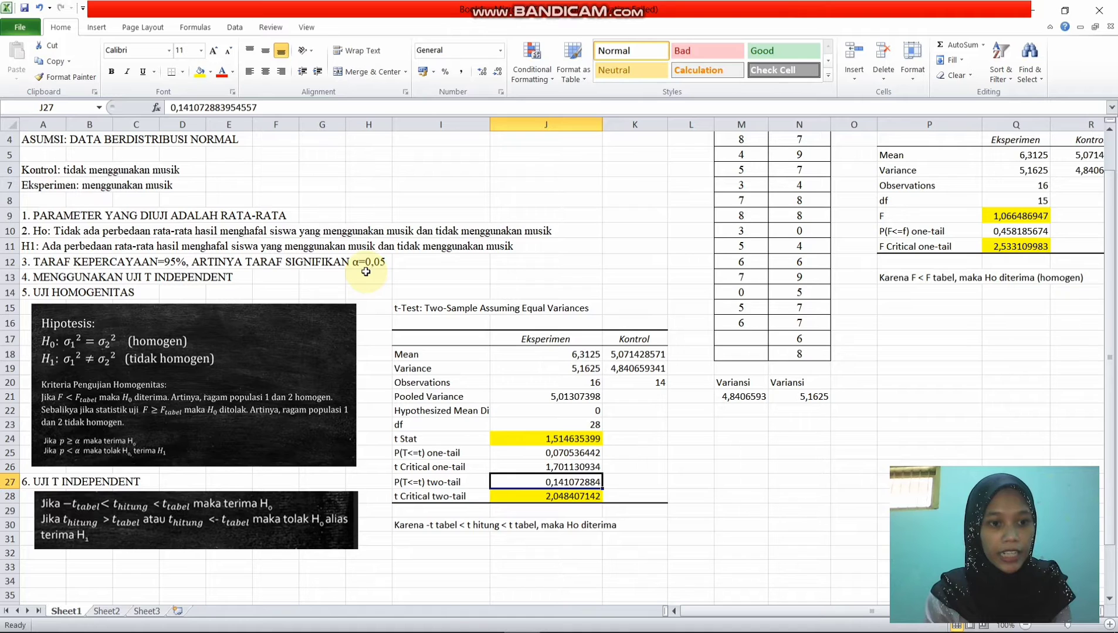
scroll(543, 475, down, 1)
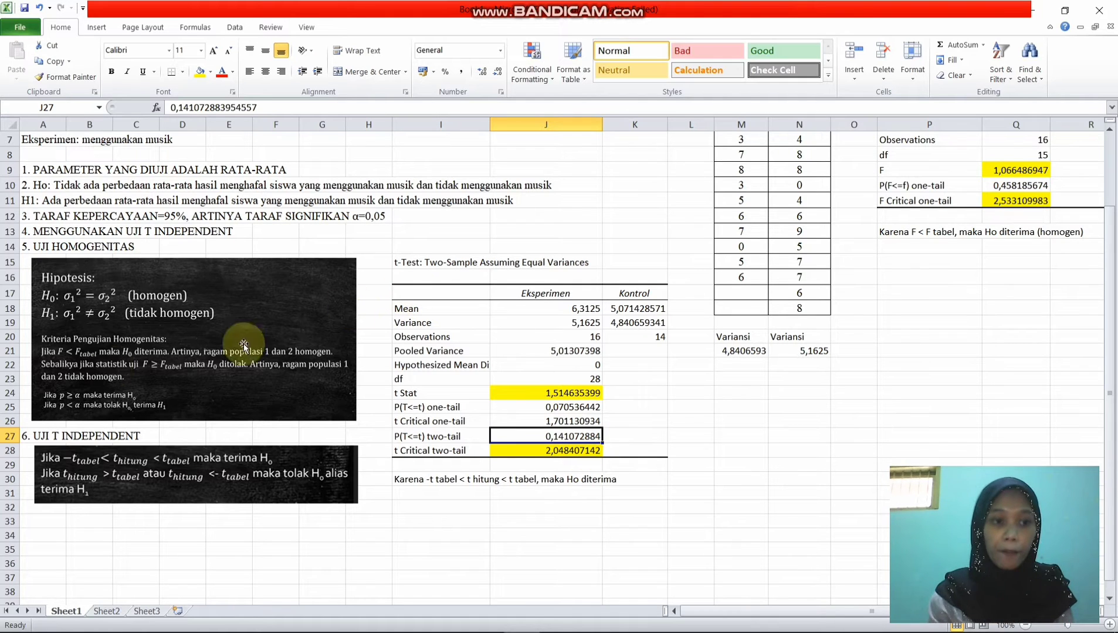
click(63, 394)
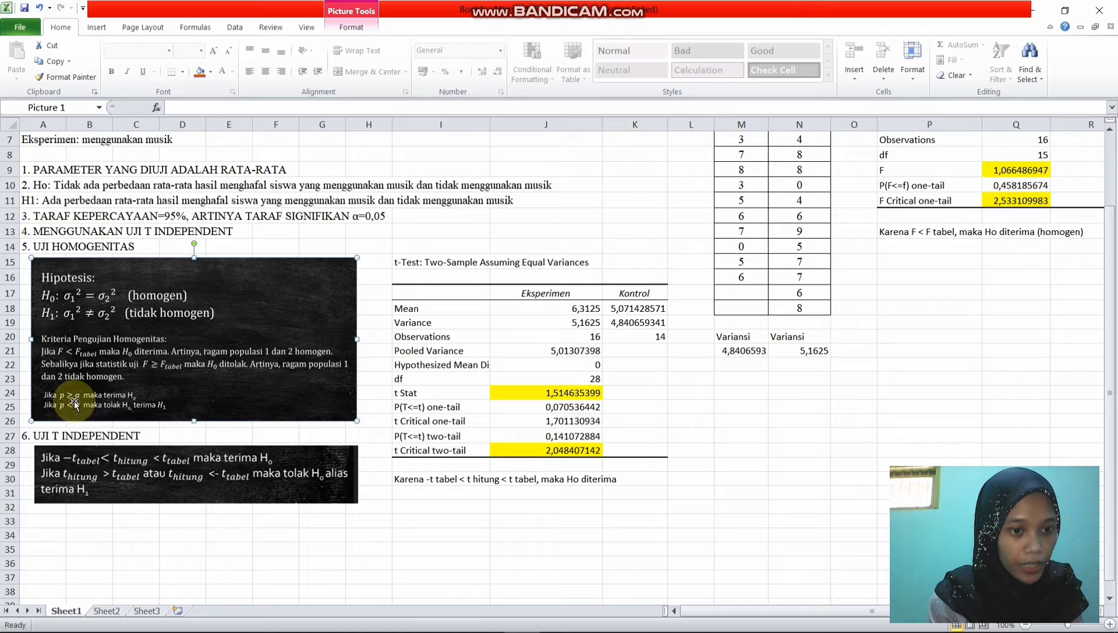
Review the P(T<=t) two-tail and t Critical two-tail values in the independent t-Test table above the written conclusion
click(505, 494)
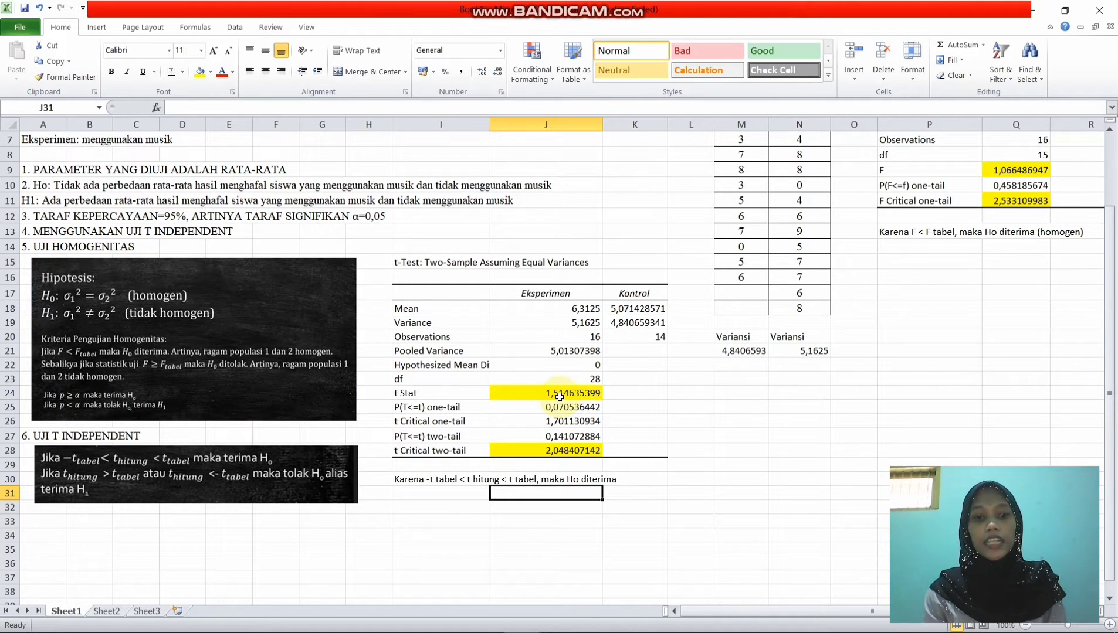
click(552, 452)
click(467, 437)
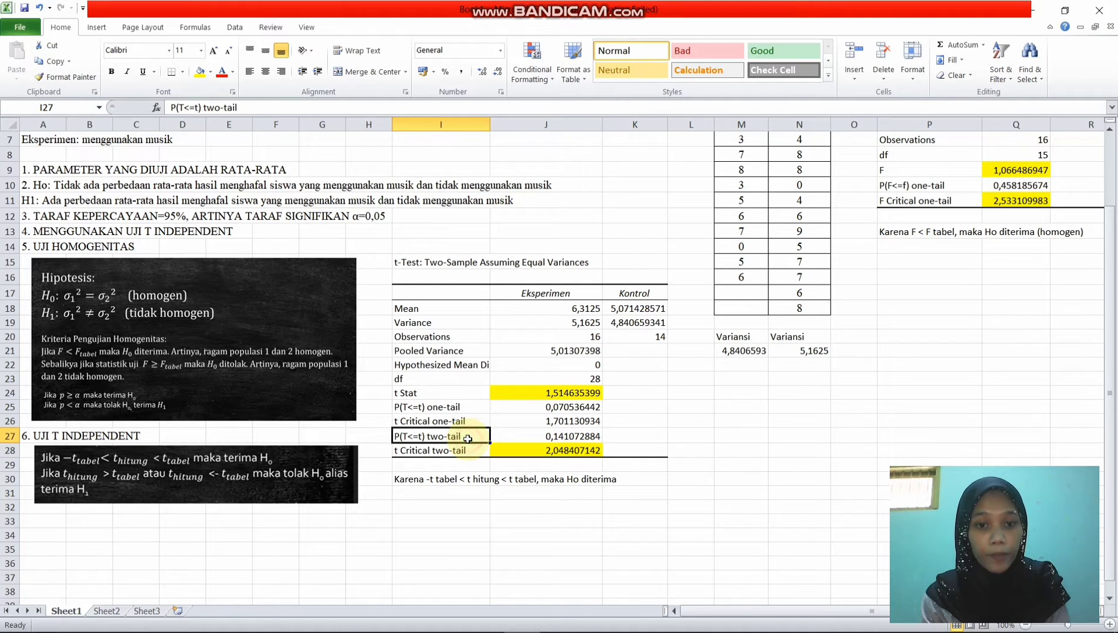
click(554, 440)
click(577, 494)
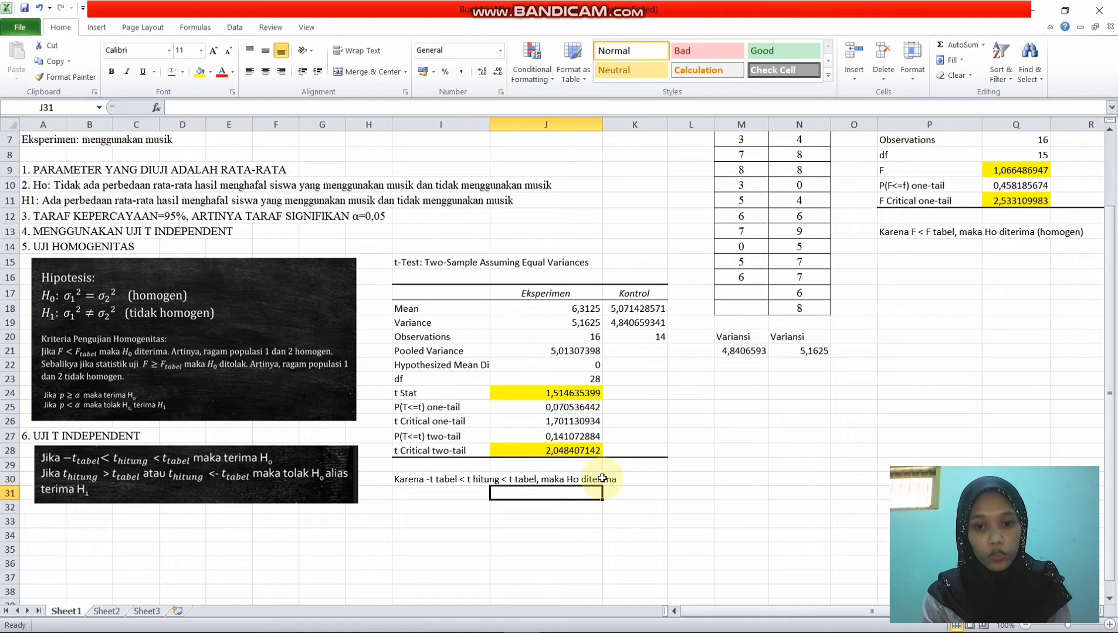
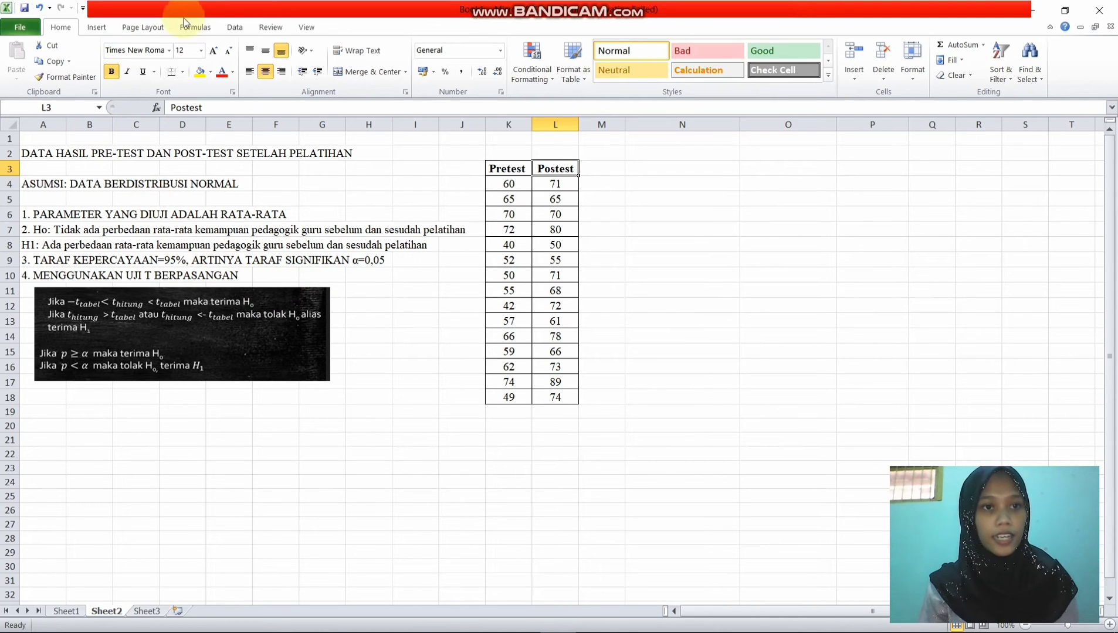
Open the t-Test: Paired Two Sample for Means analysis on Sheet2 and clear its existing variable and output ranges
click(233, 27)
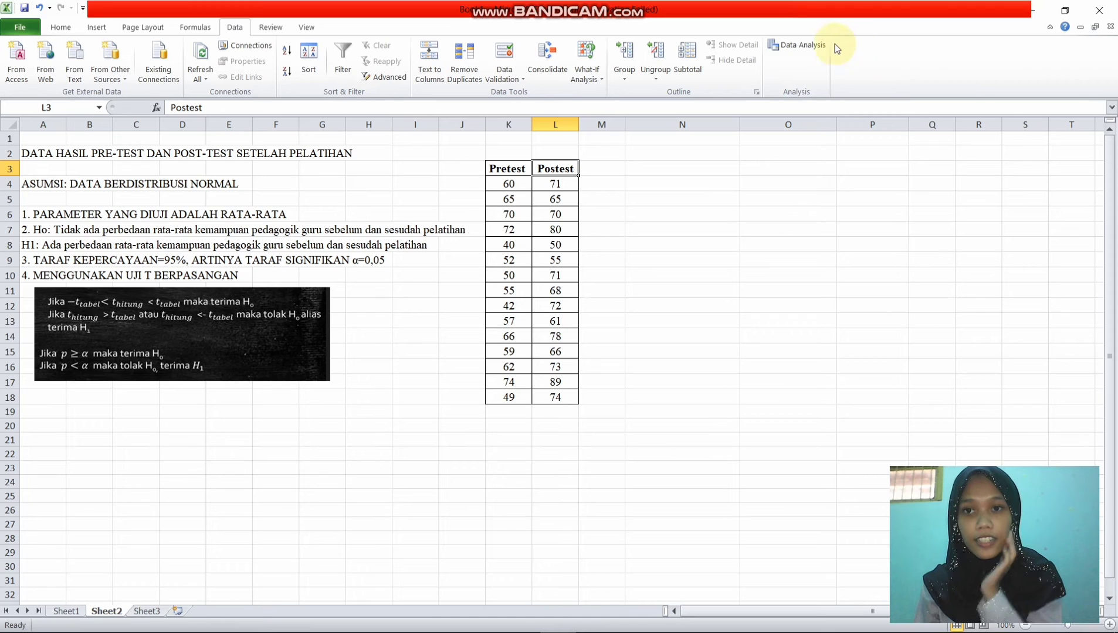
click(818, 45)
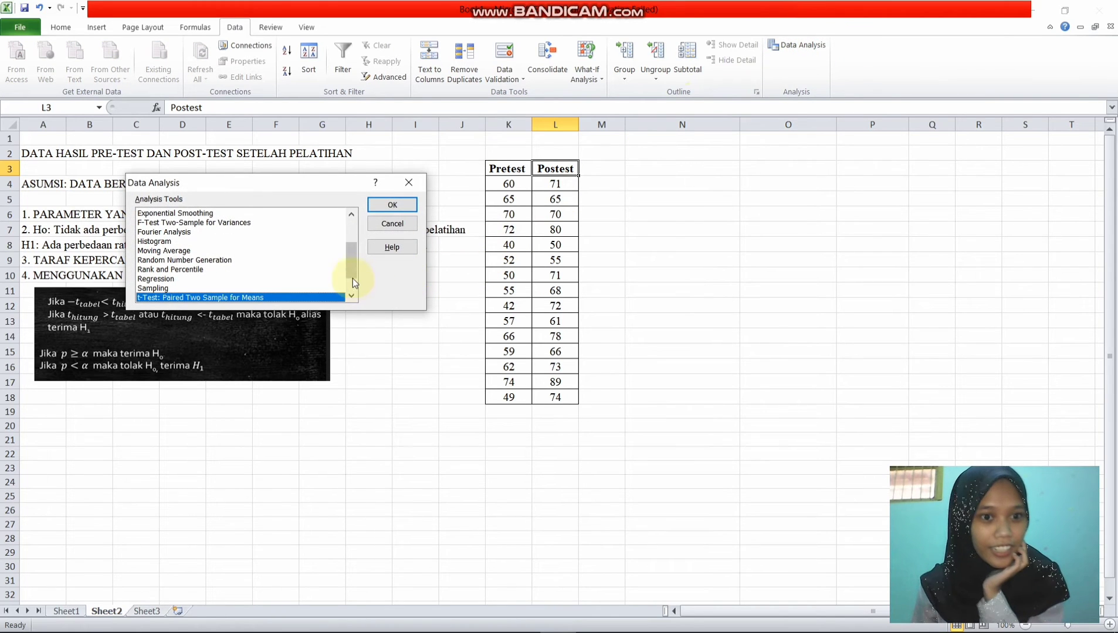
drag(352, 259, 350, 278)
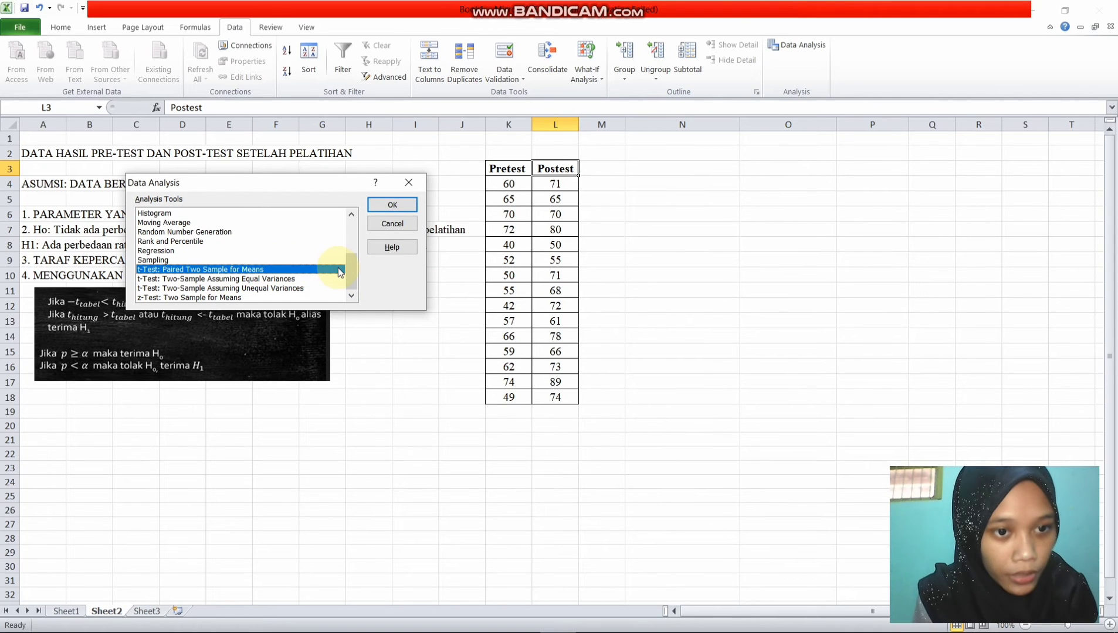
click(393, 204)
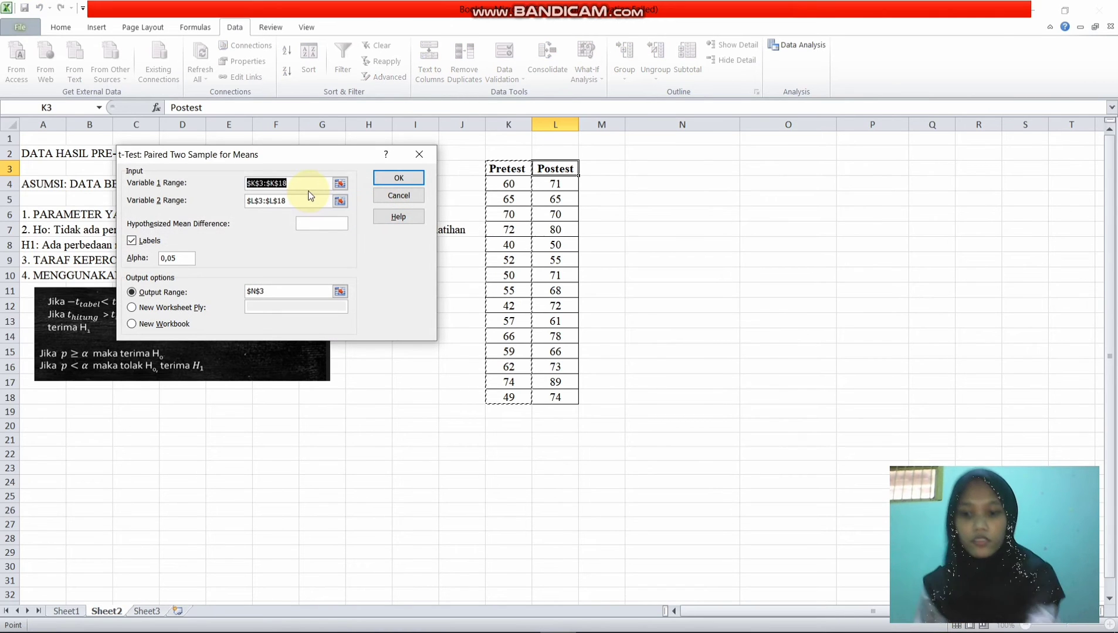
key(BackSpace)
double_click(288, 200)
key(BackSpace)
drag(279, 291, 233, 294)
key(BackSpace)
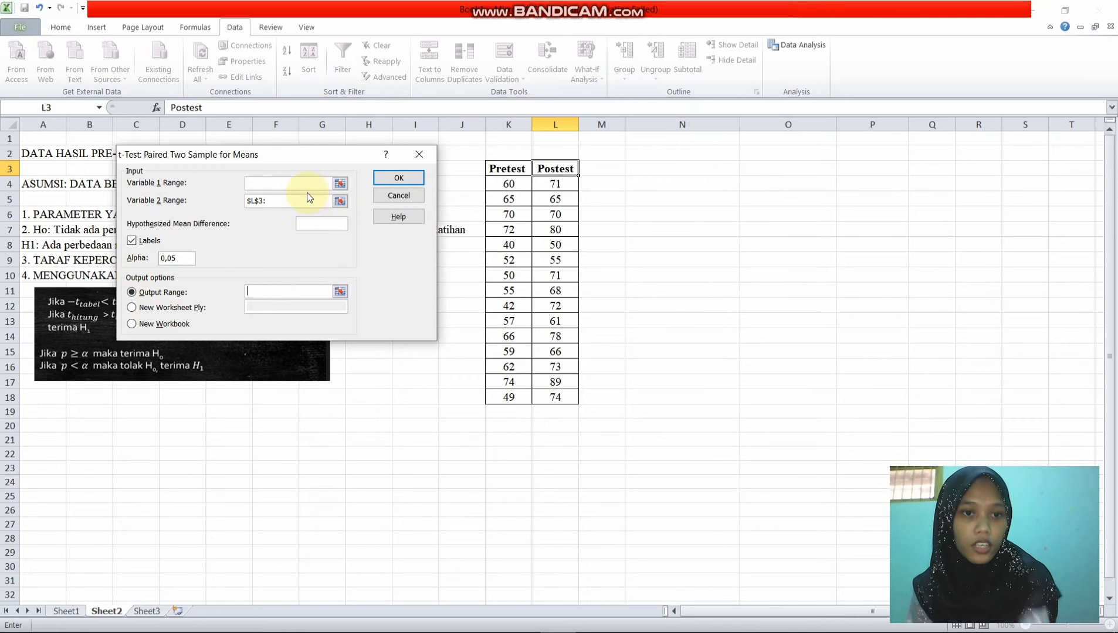
drag(286, 200, 199, 202)
key(BackSpace)
Set the paired t-test's Variable 1 Range to the Pretest data $K$3:$K$18 and Variable 2 Range to the Postest data $L$3:$L$18
click(264, 182)
drag(498, 166, 509, 394)
click(291, 201)
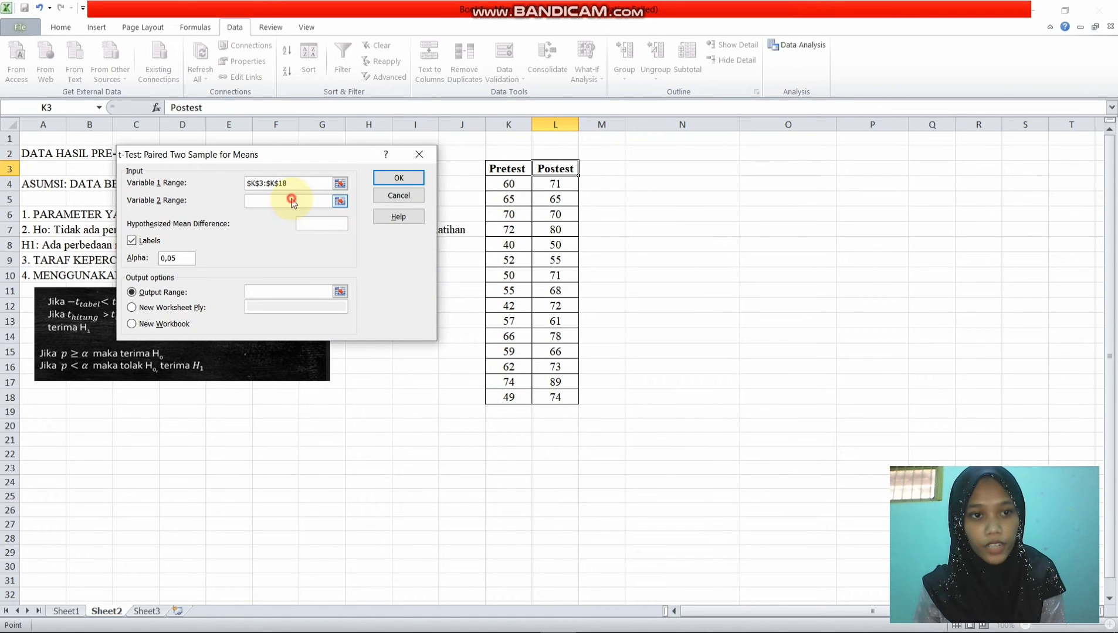
drag(555, 169, 575, 393)
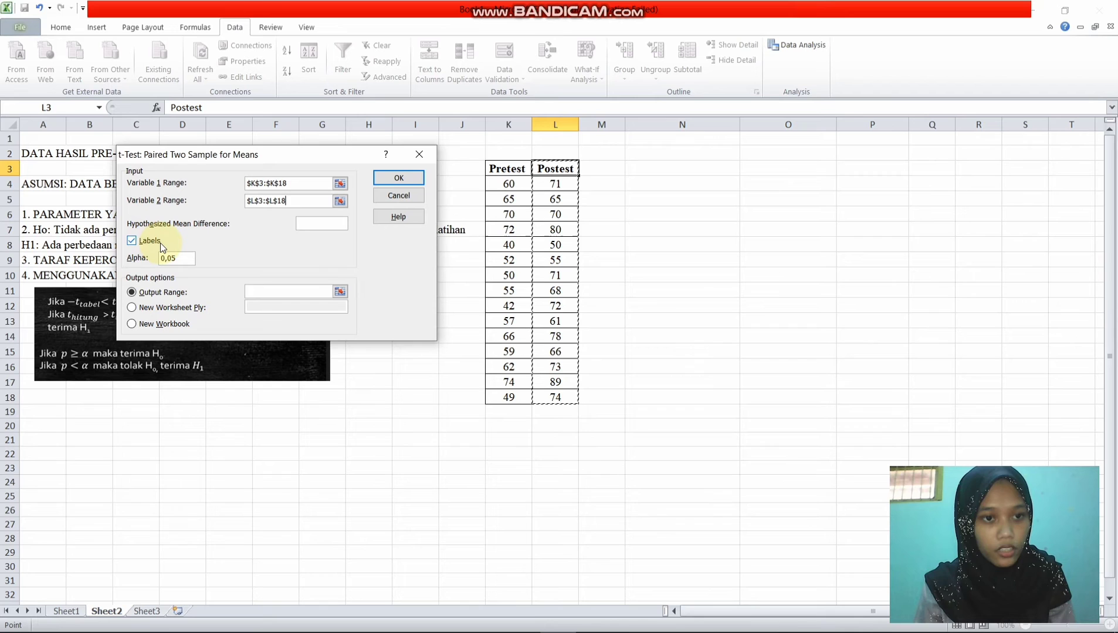
Set the output range to $N$3 and generate the paired t-test table with labels and alpha 0,05
click(172, 294)
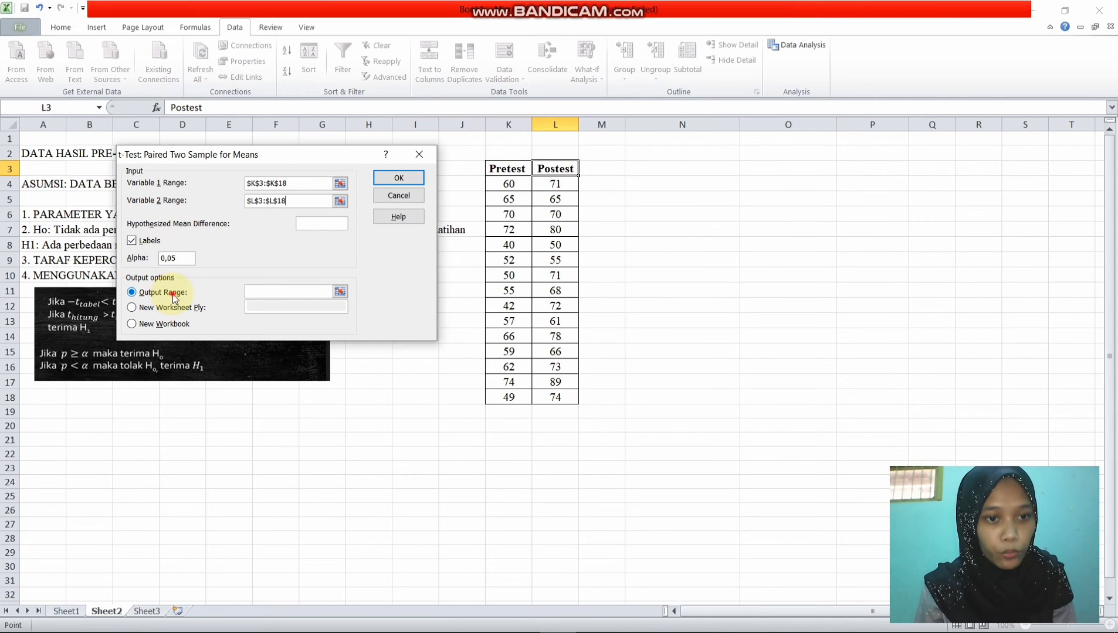
click(253, 292)
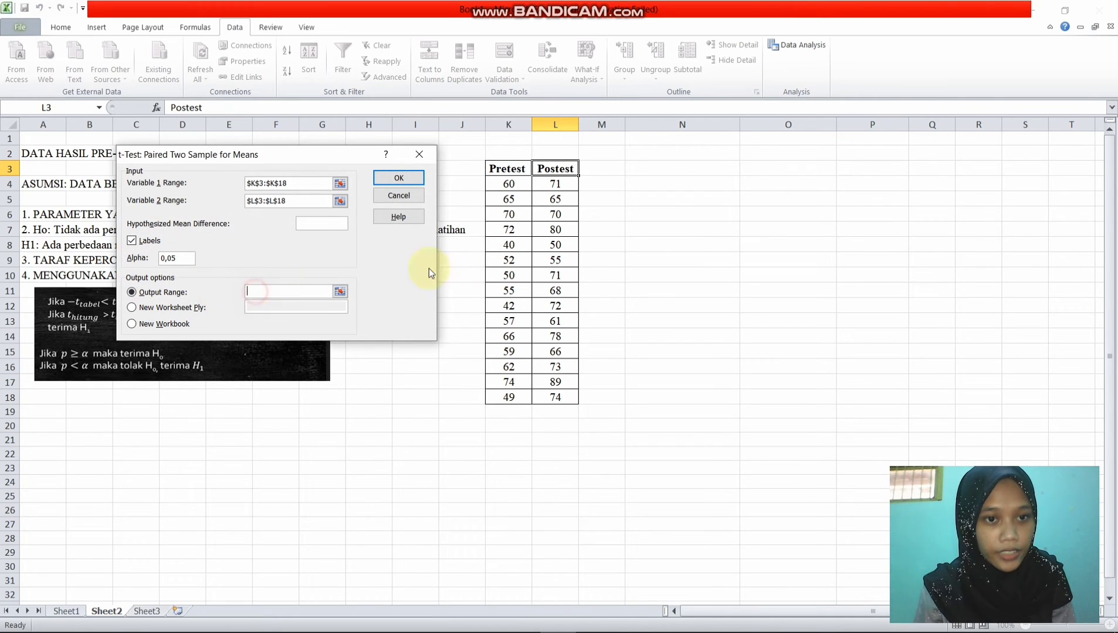
click(638, 171)
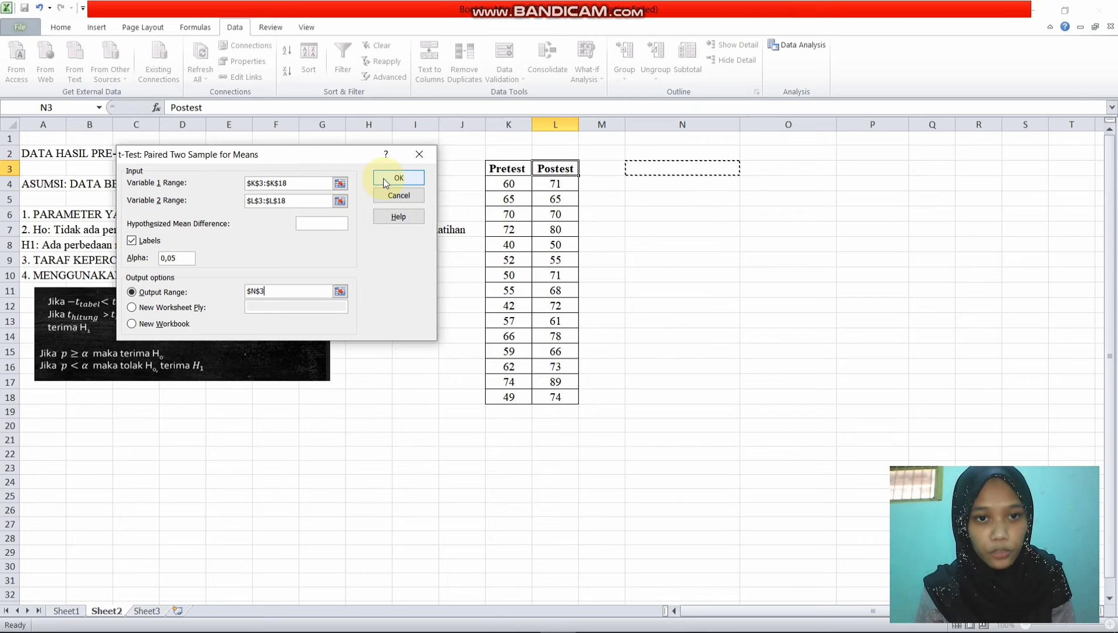
click(398, 177)
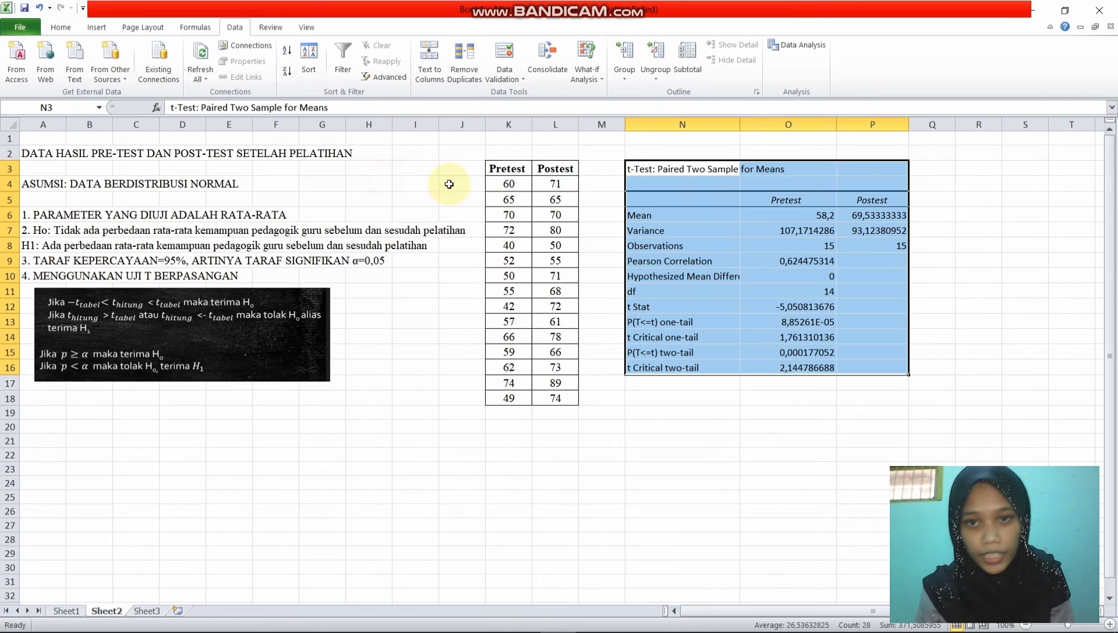
click(959, 230)
click(893, 152)
click(867, 169)
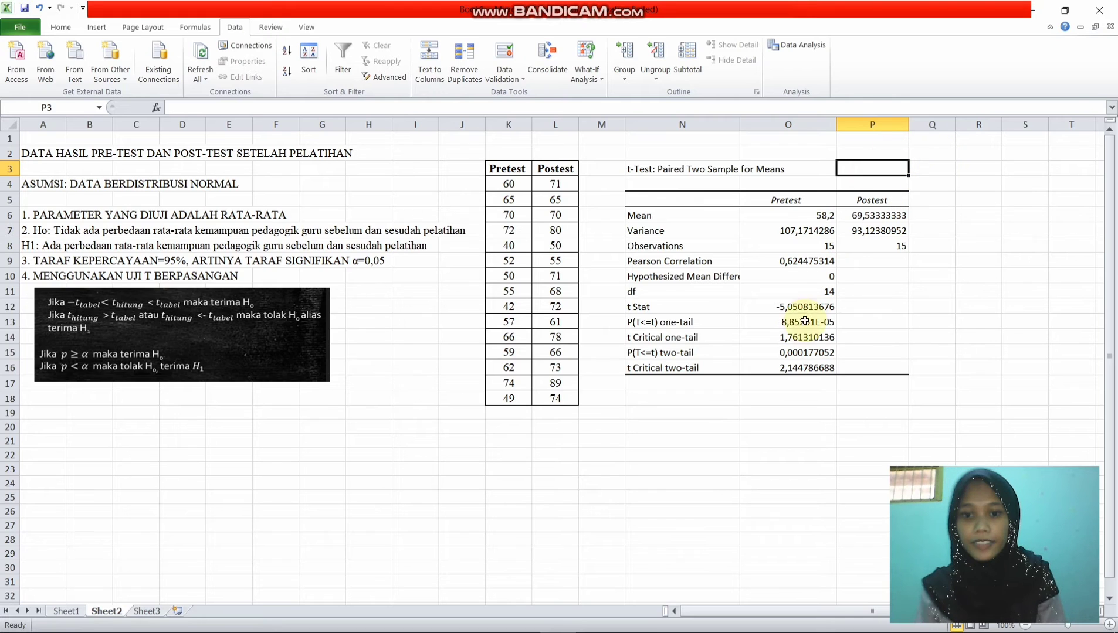
Highlight the t Stat value in O12 and the t Critical two-tail value in O16 with yellow fill
click(765, 464)
click(774, 307)
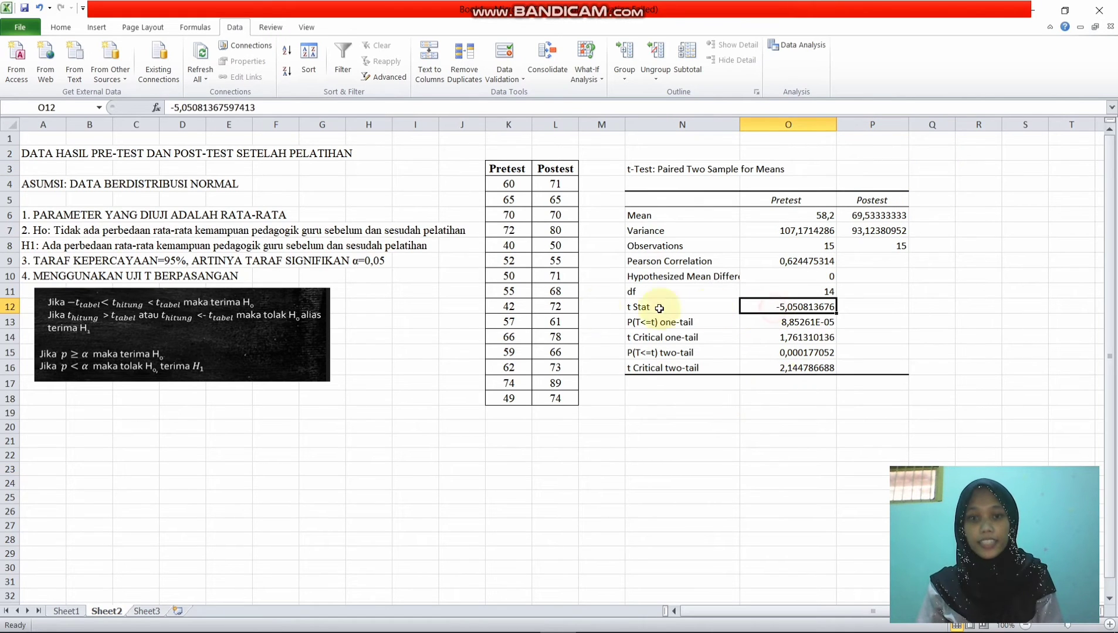
click(62, 29)
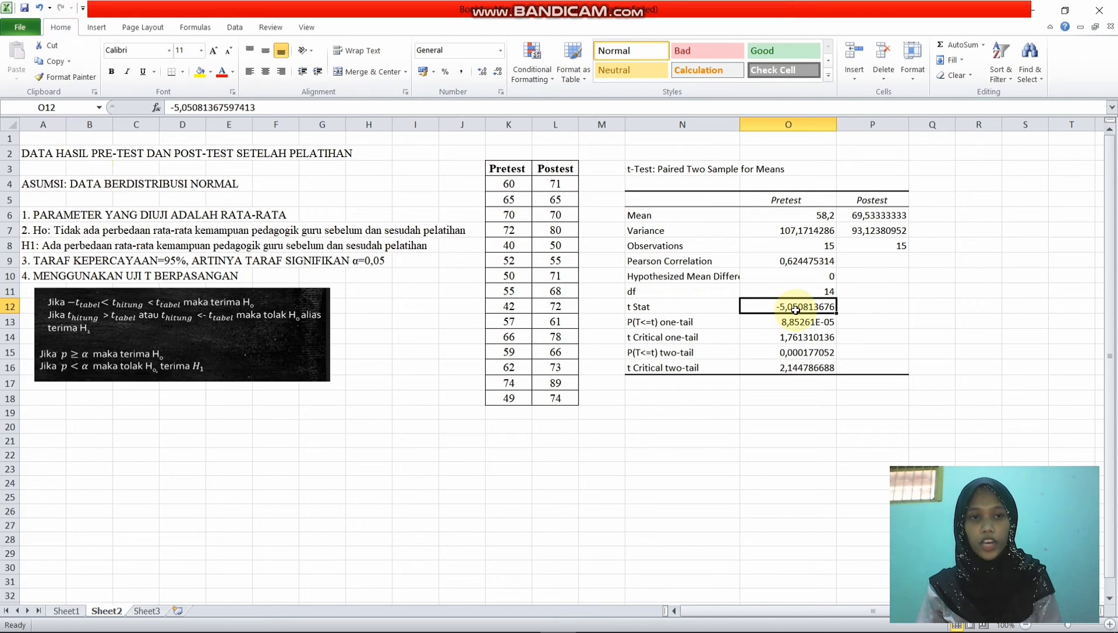
click(199, 71)
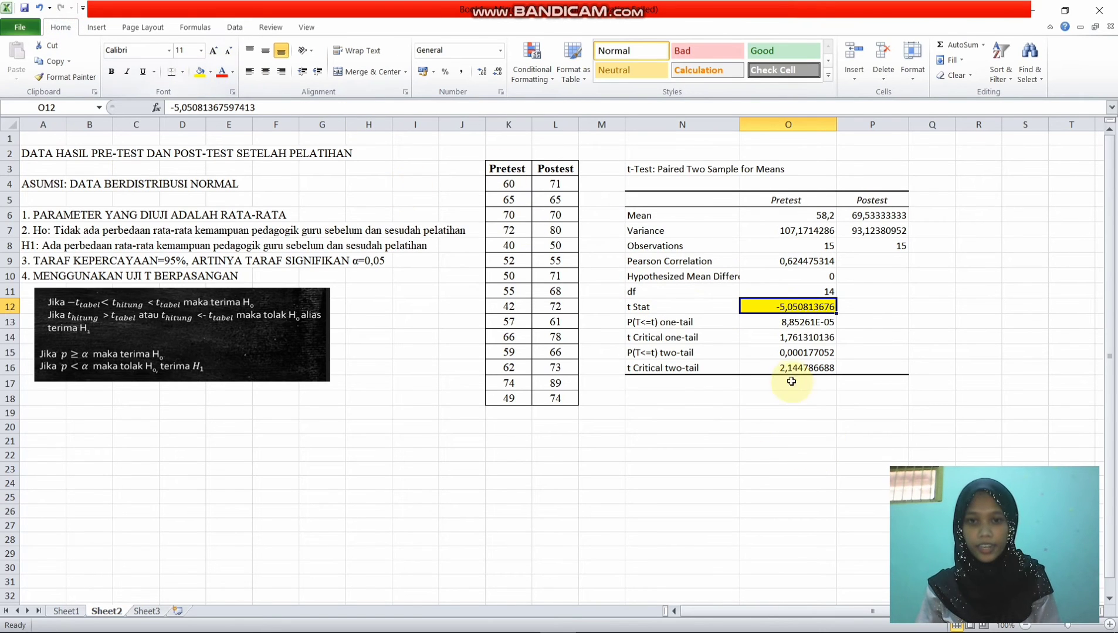
click(806, 369)
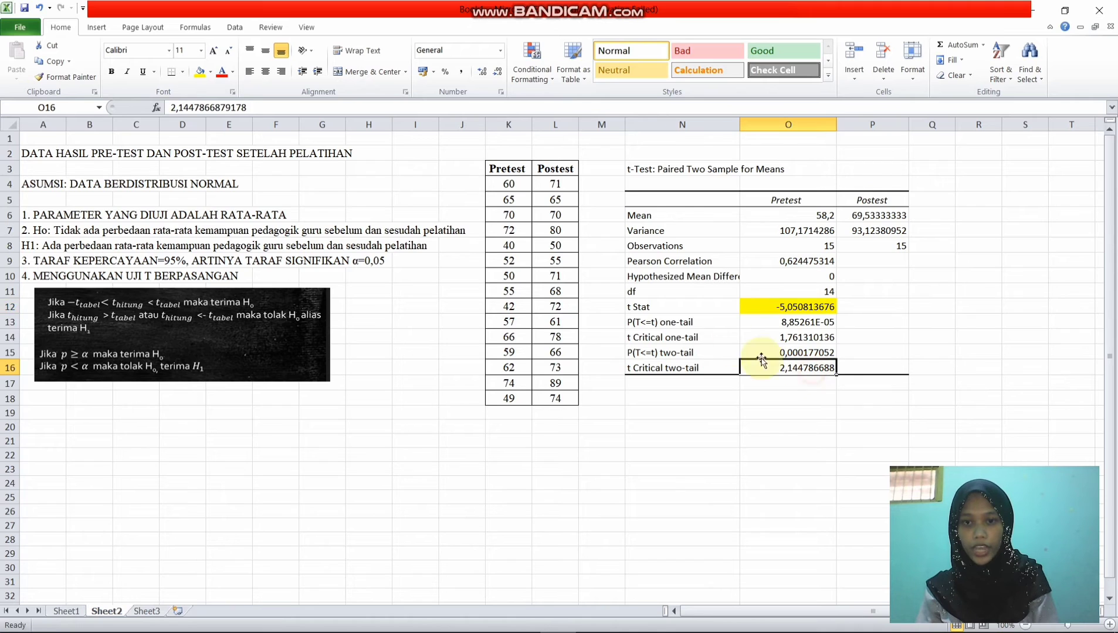
click(200, 71)
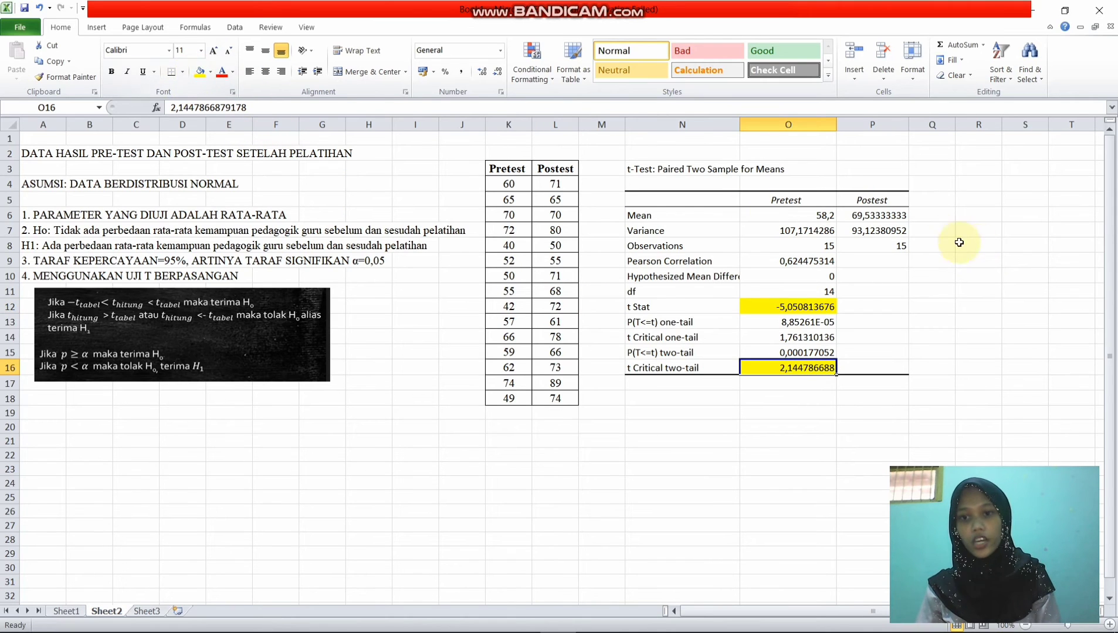
click(991, 246)
click(756, 387)
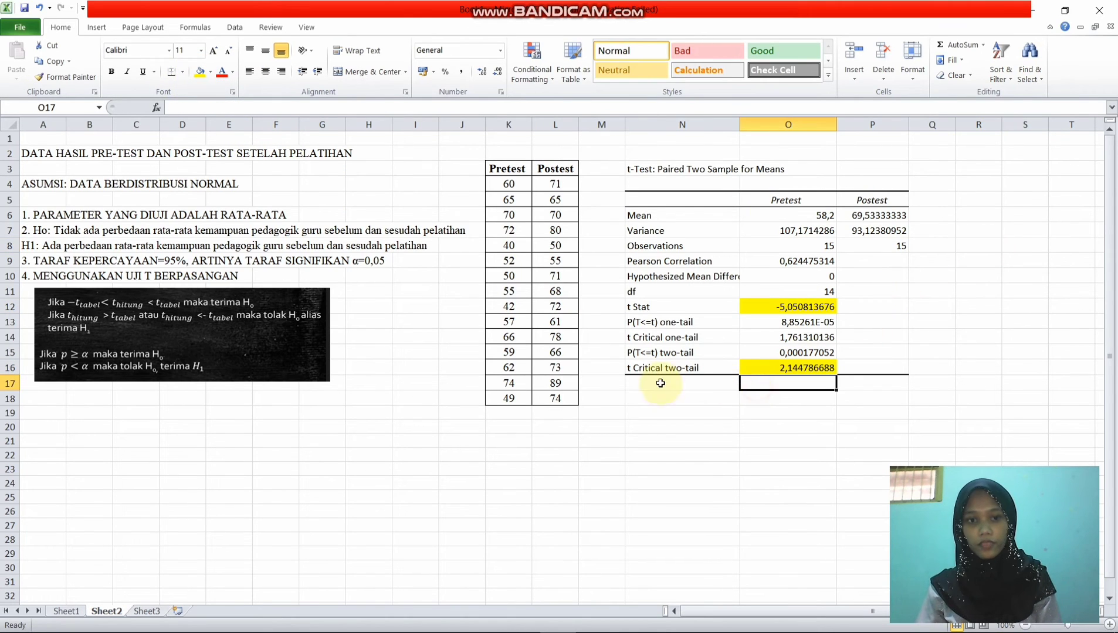
Write the conclusion "Karena t hitung < -t tabel, maka tolak Ho dan terima H1" in cell N18 below the paired t-test table
click(800, 302)
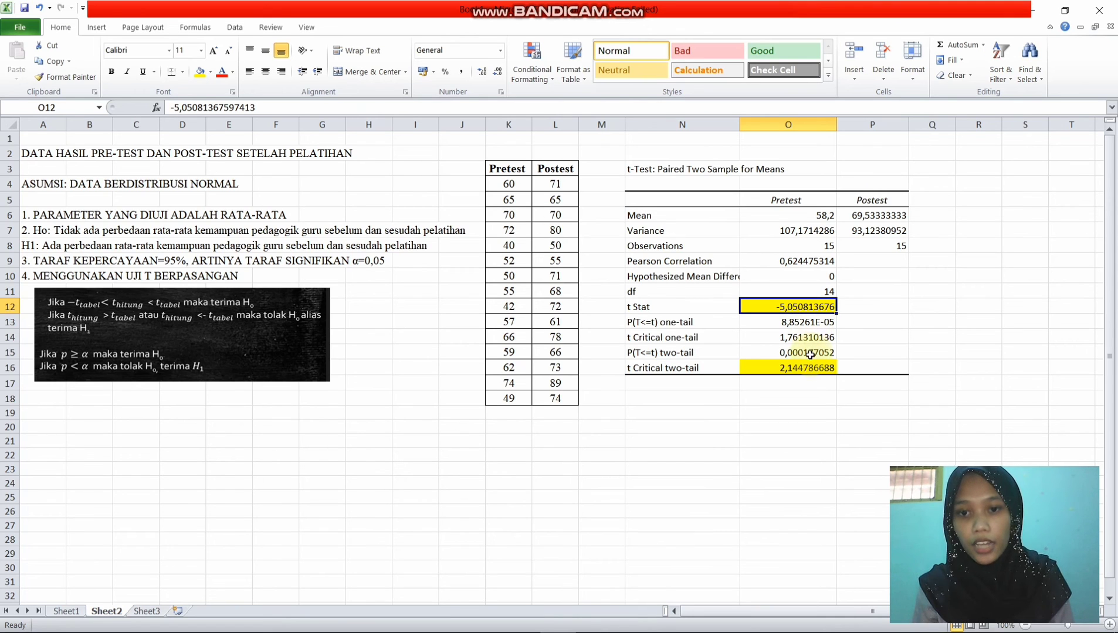
click(651, 403)
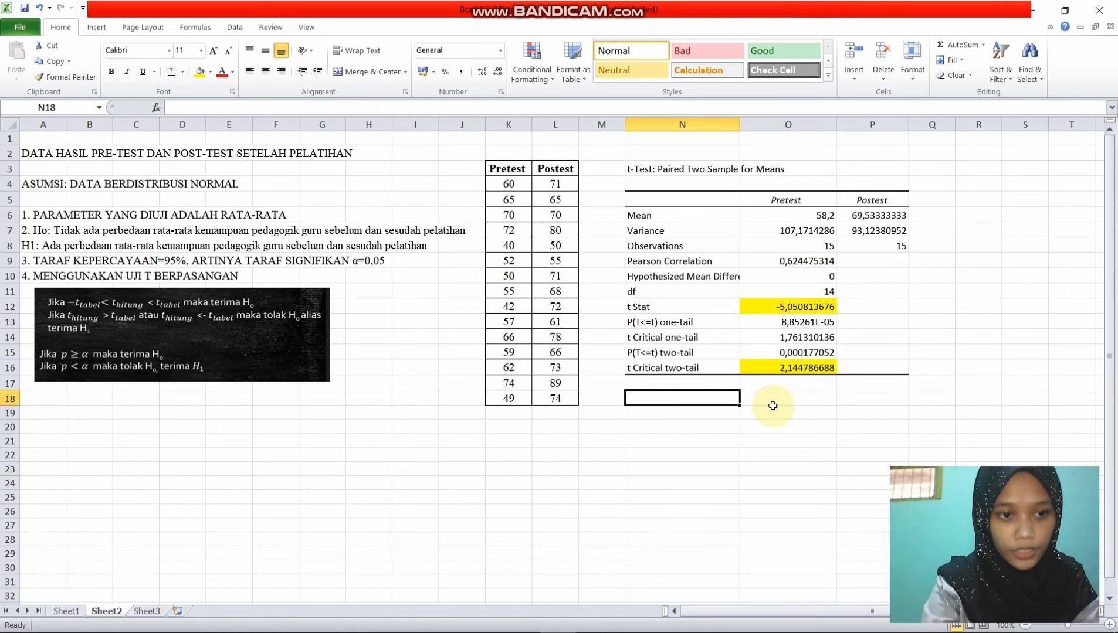
text(Karena )
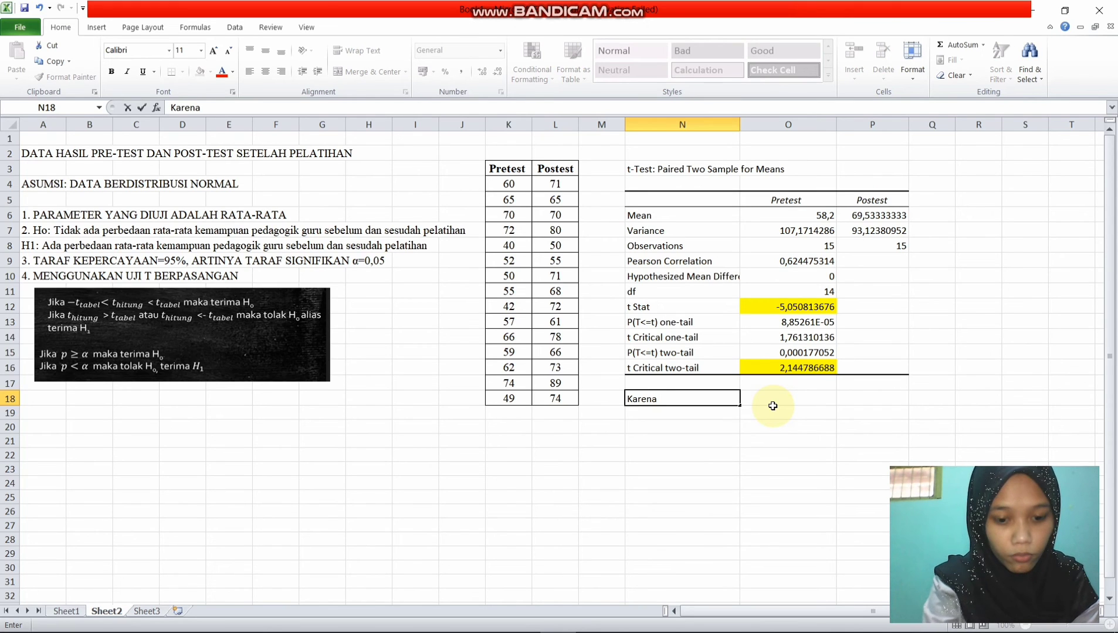
text(t hitung)
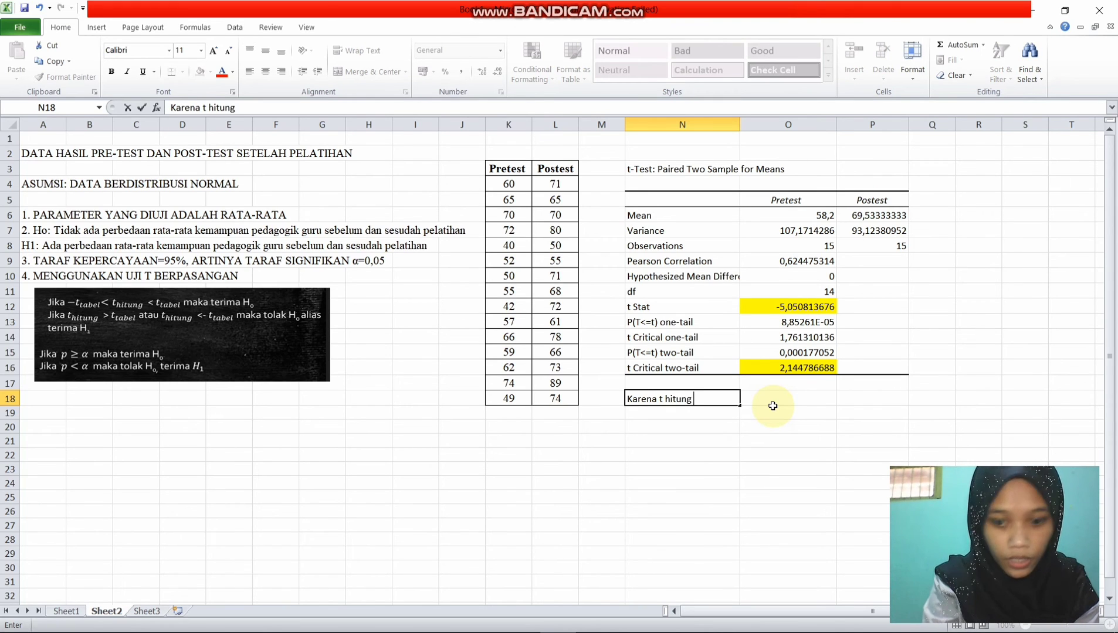
text( < 0)
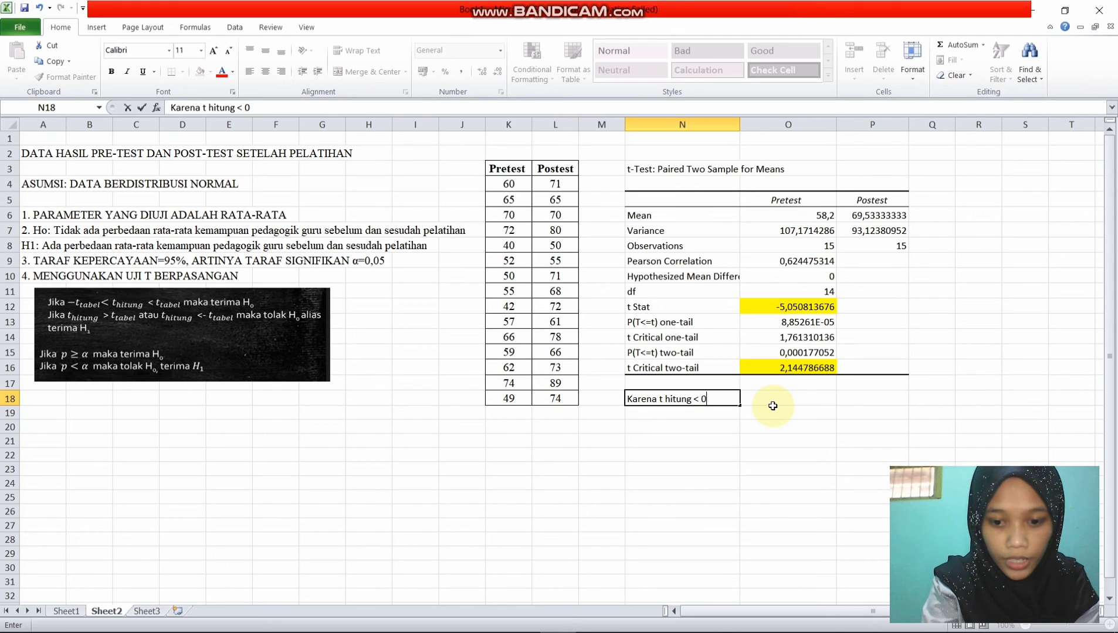
key(BackSpace)
text(-t tabel)
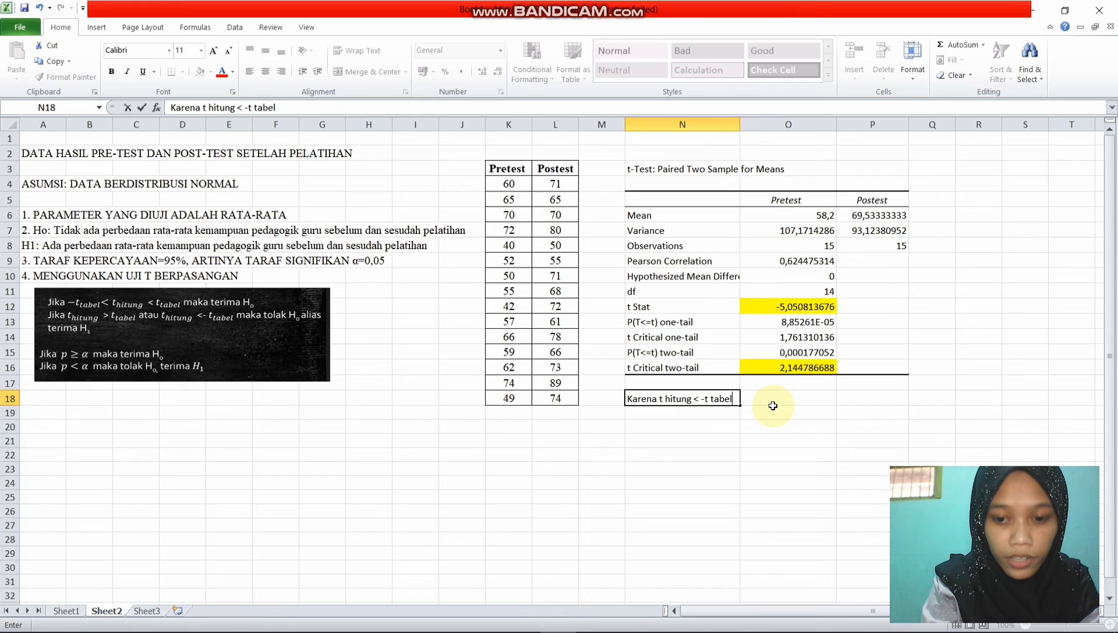
text(, maka)
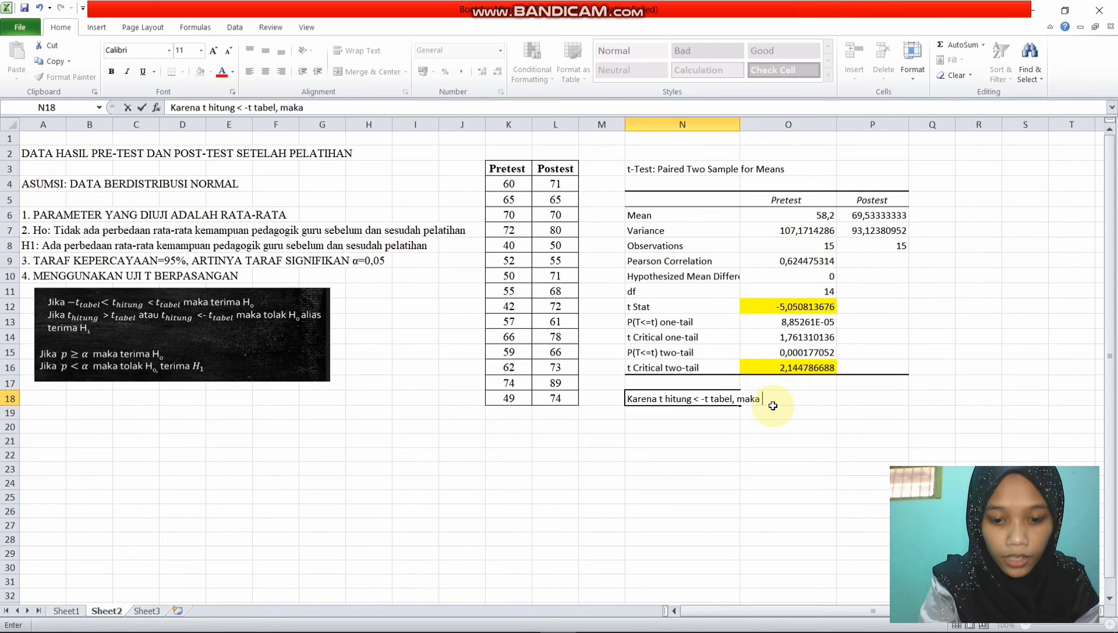
text( tolak Ho)
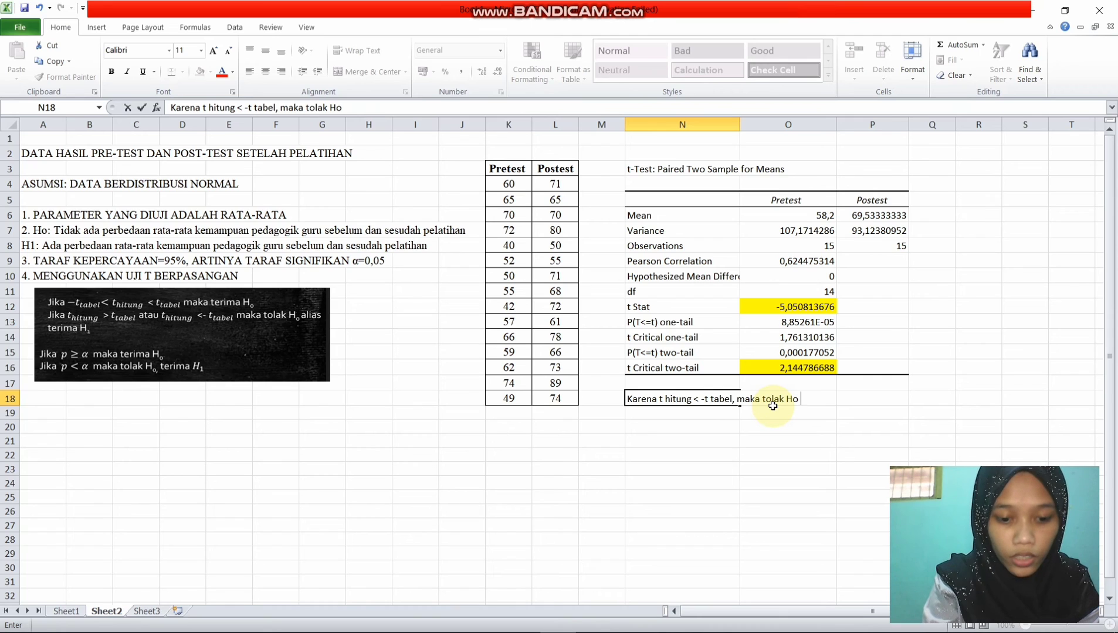
text( dan teri)
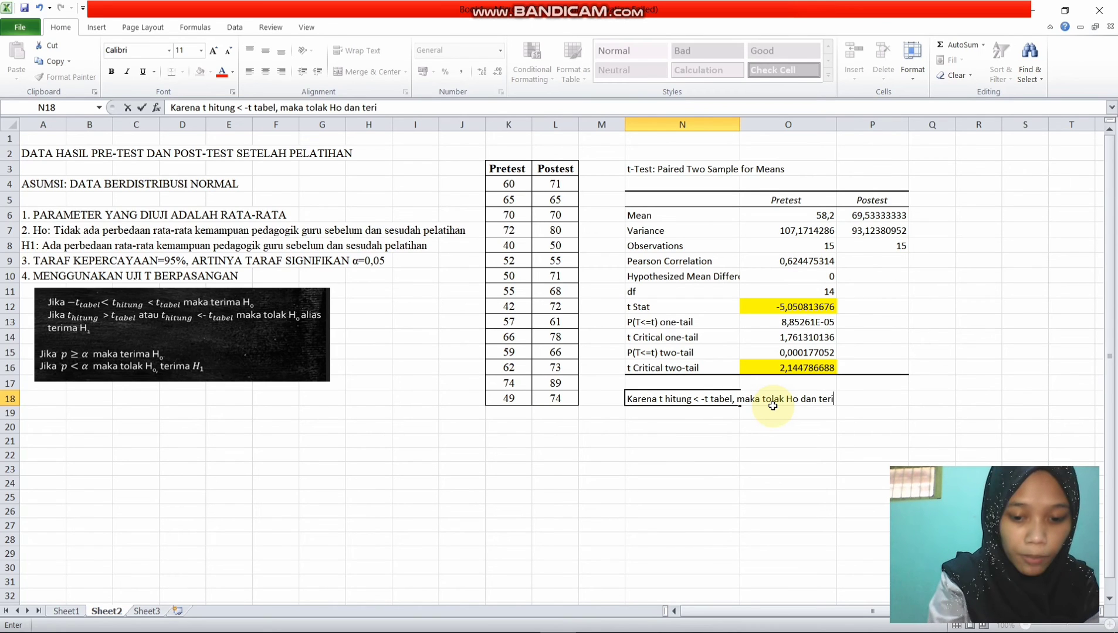
text(ma H1)
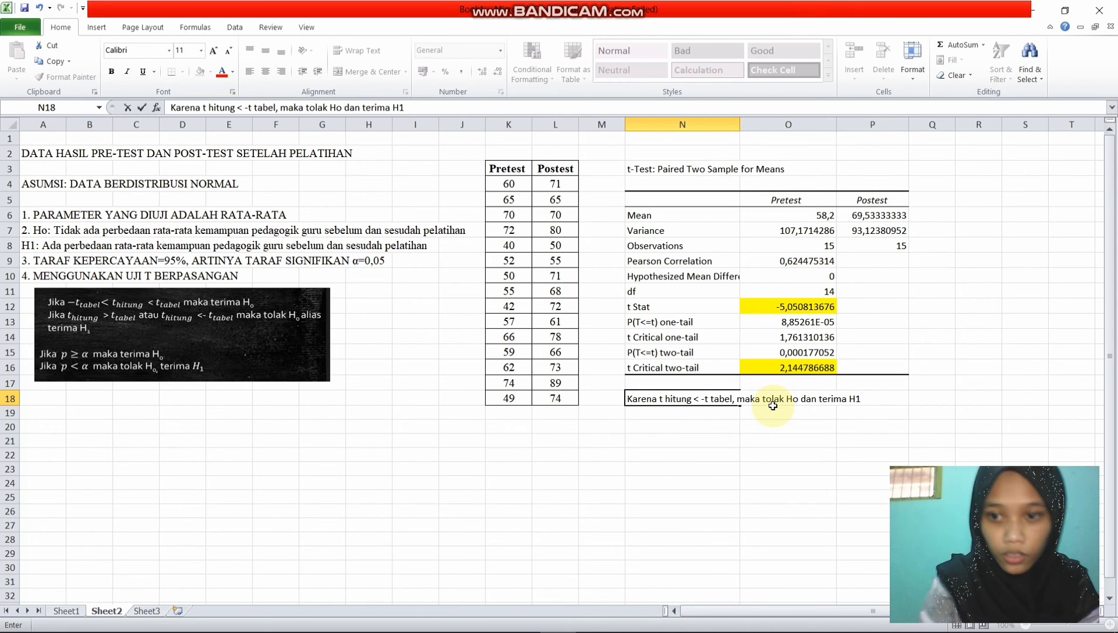
click(682, 482)
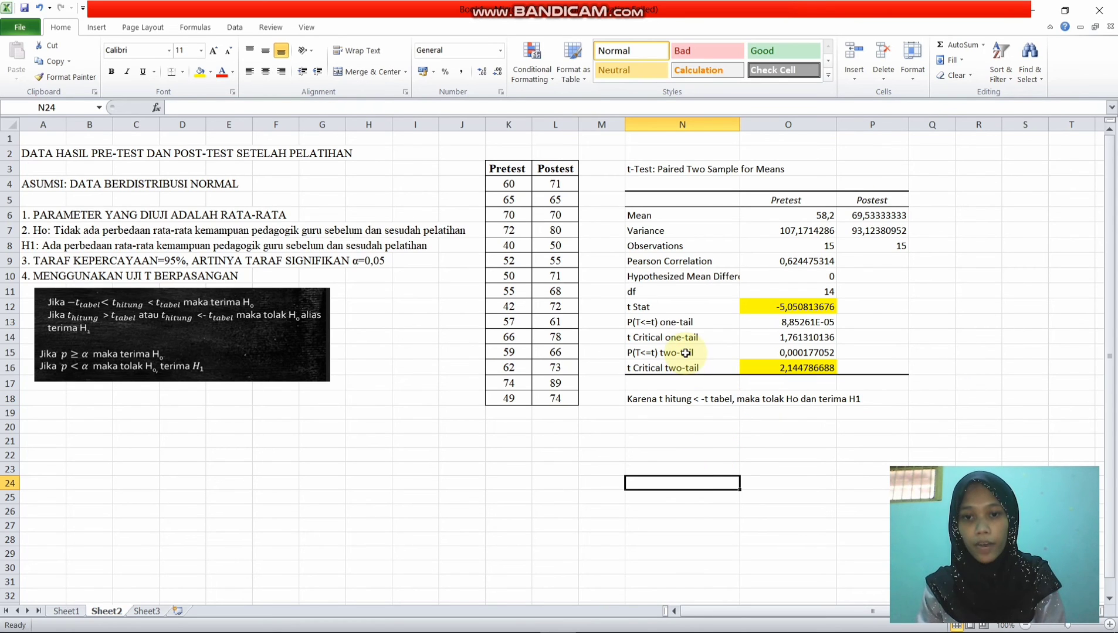
Check the P(T<=t) two-tail value in O15 and the t Stat value in O12 against the paired t-test criteria
click(773, 353)
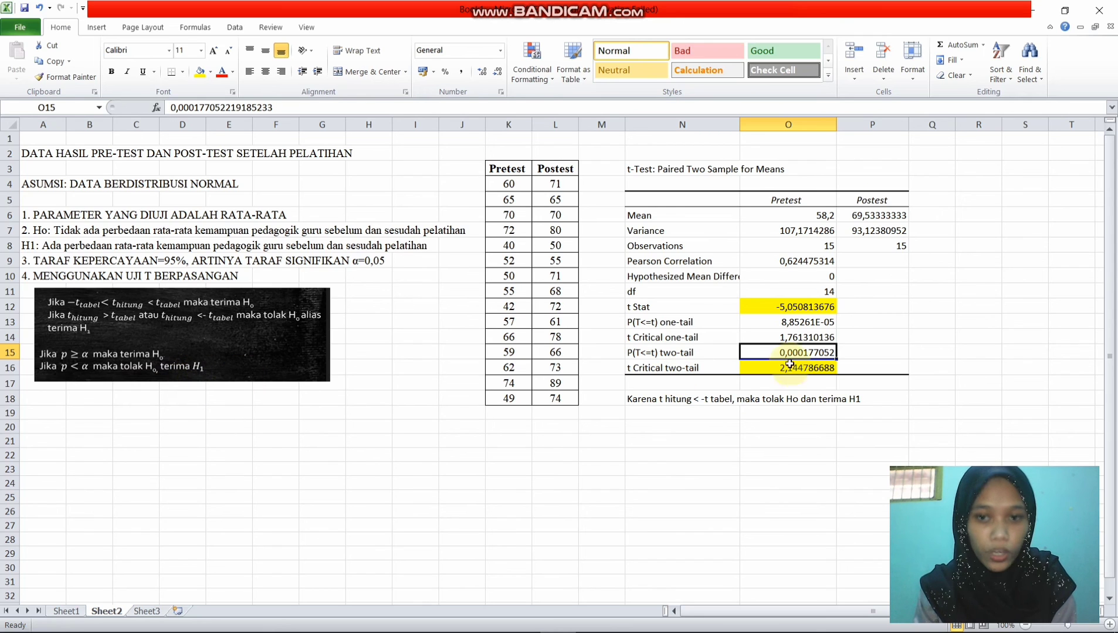
click(784, 304)
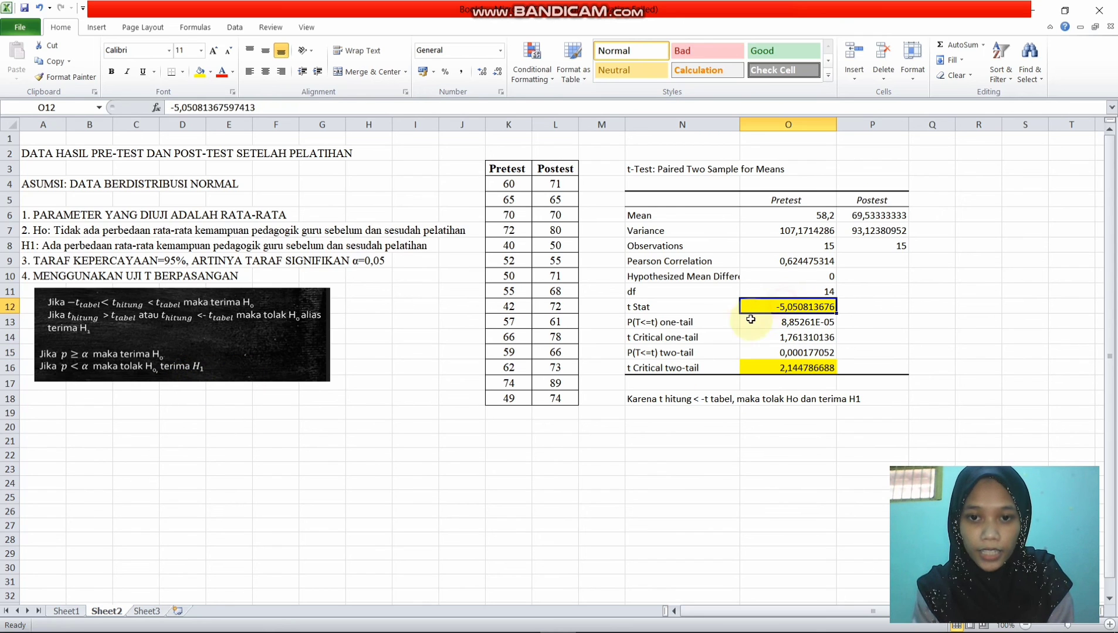
Write the conclusion "Ada perbedaan rata-rata kemampuan pedagogik guru sebelum dan sesudah pelatihan" in cell N20 below the paired t-test decision
click(752, 367)
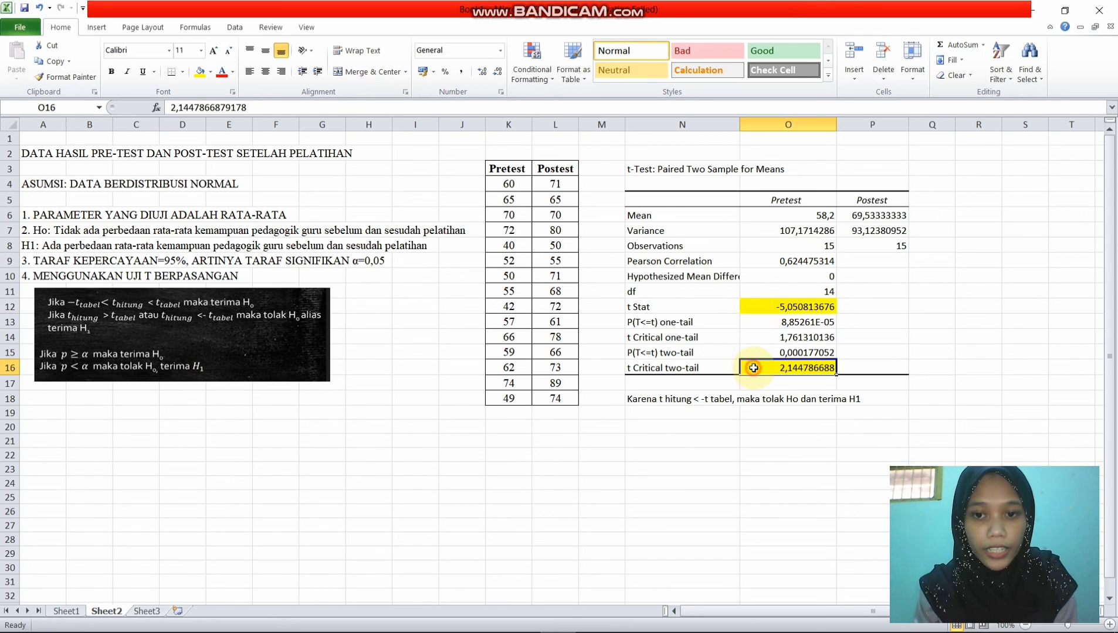
click(686, 358)
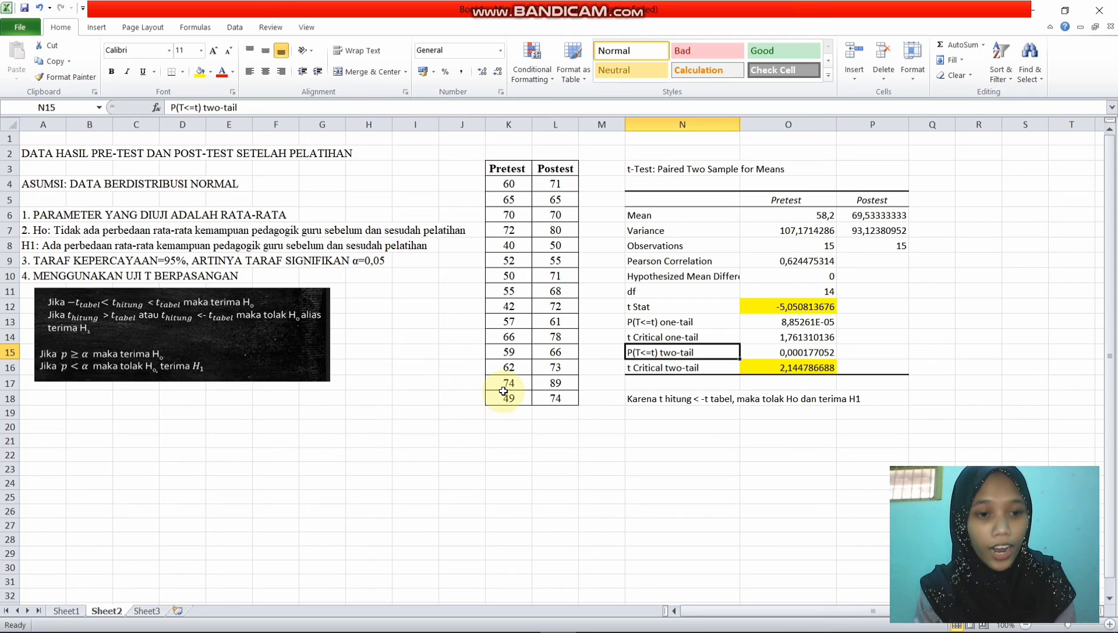
click(659, 427)
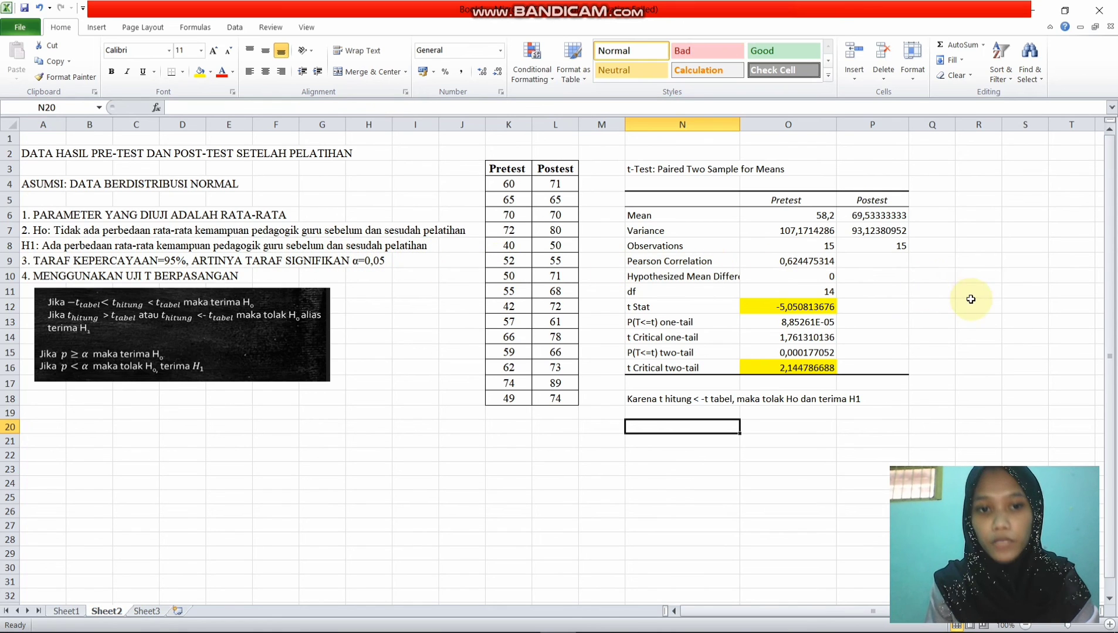
text(Ada pe)
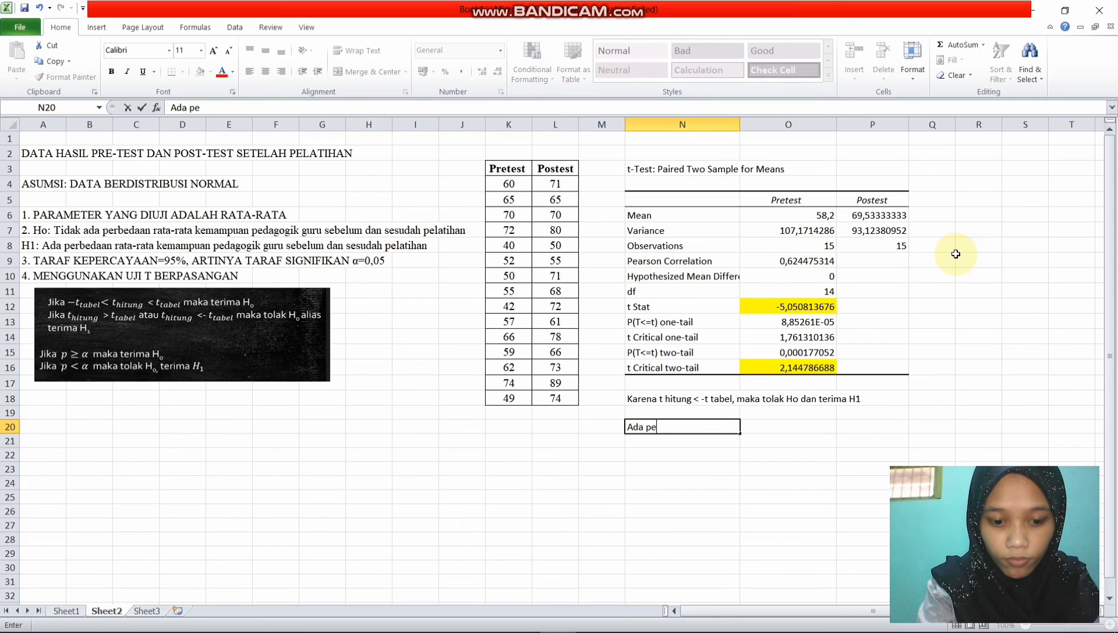
text(rbeda)
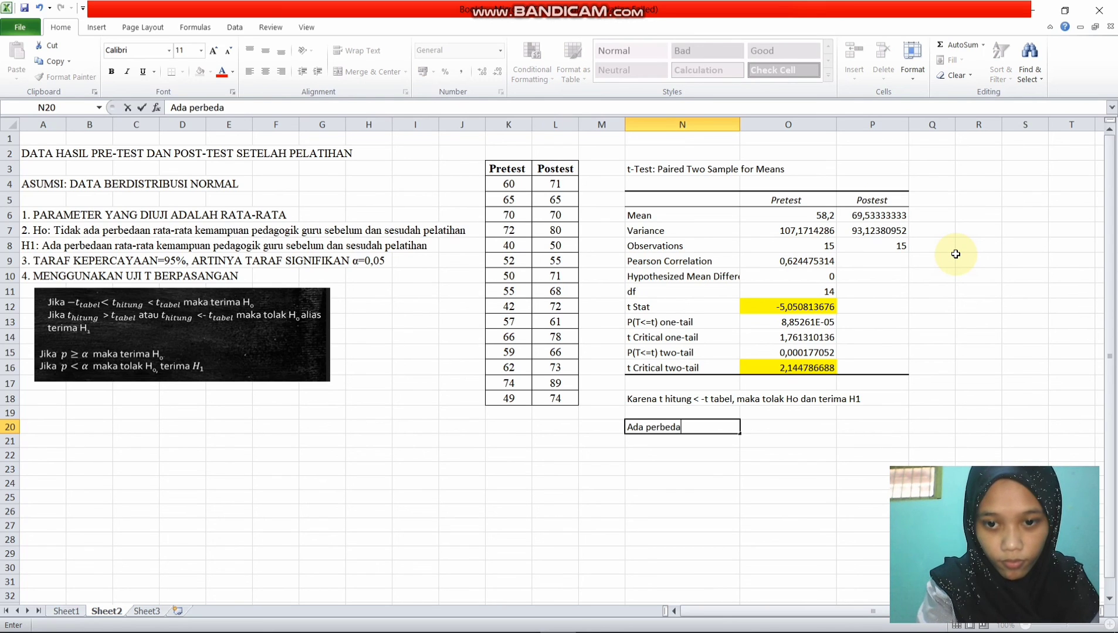
text(an rata)
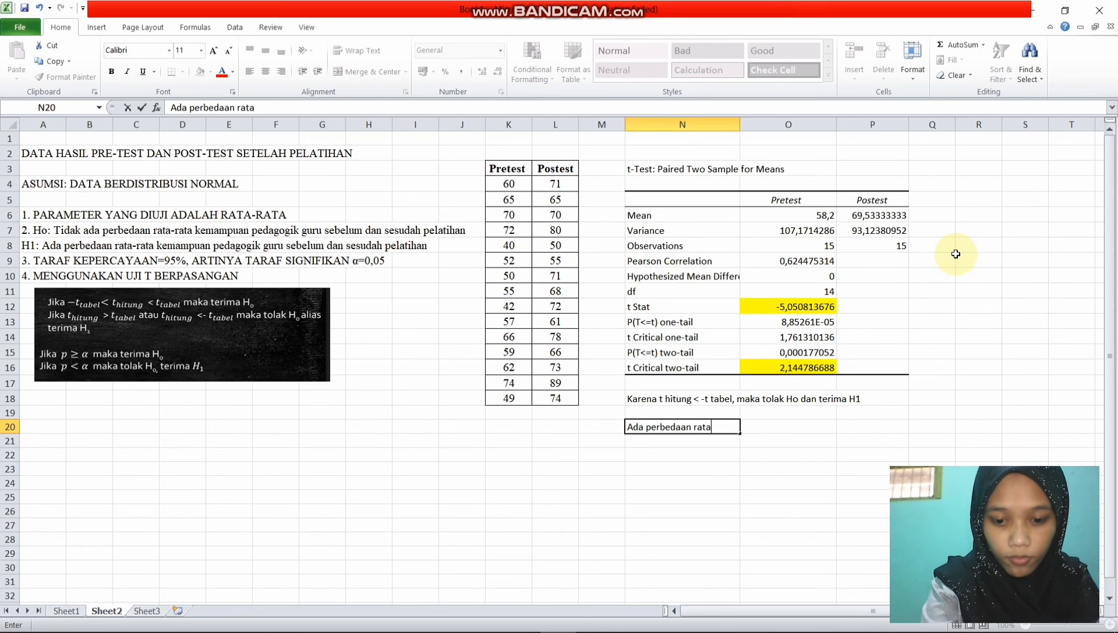
text(-rata)
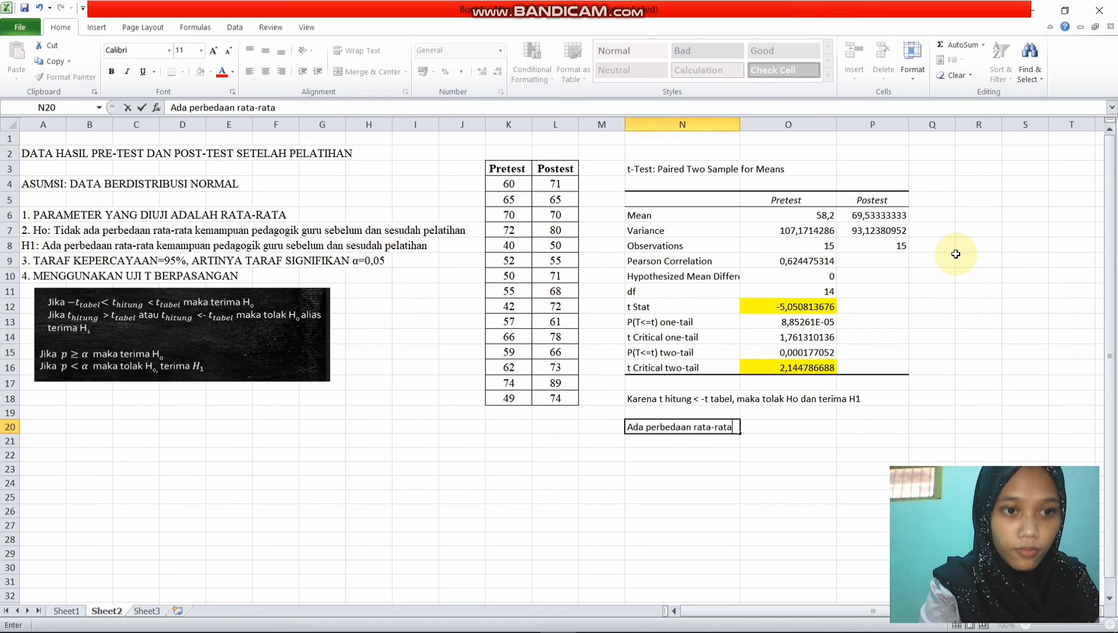
text( kemampuan)
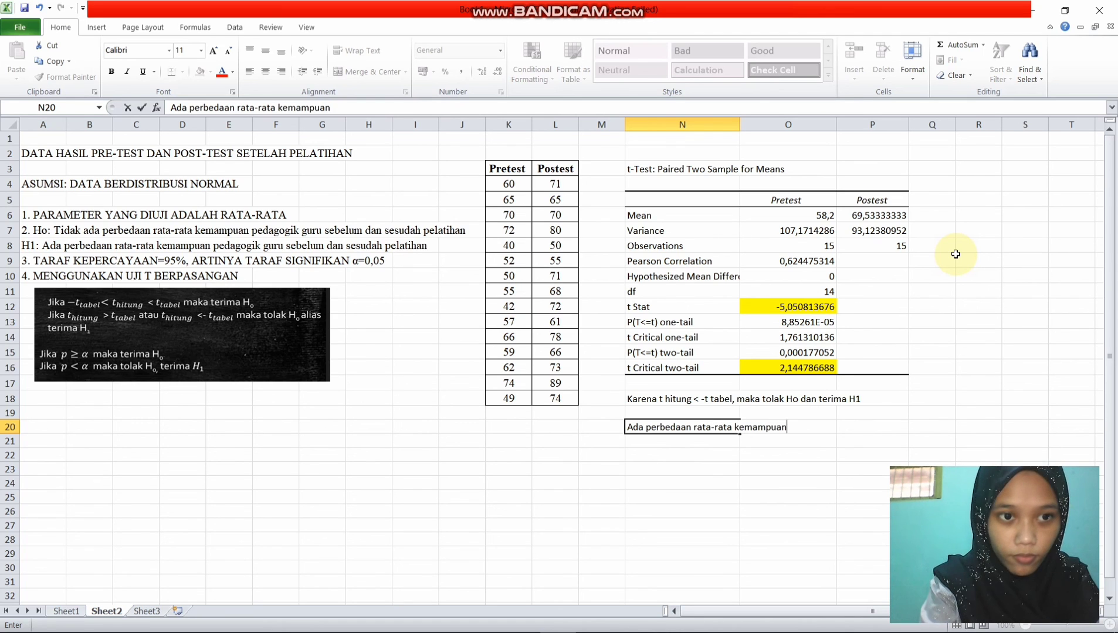
text( pedago)
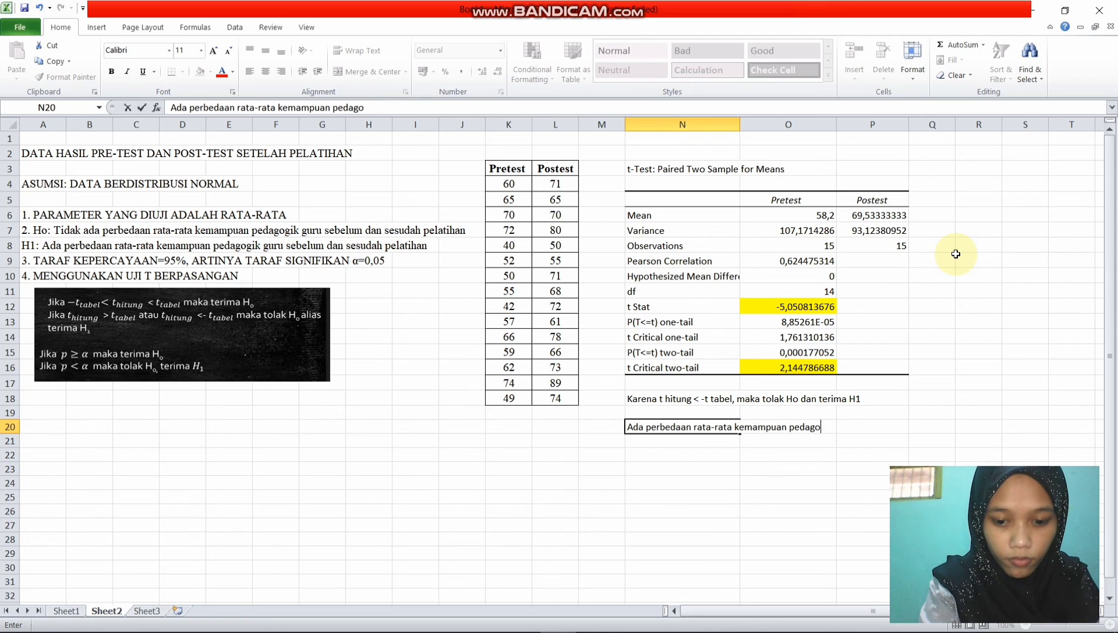
text(dik)
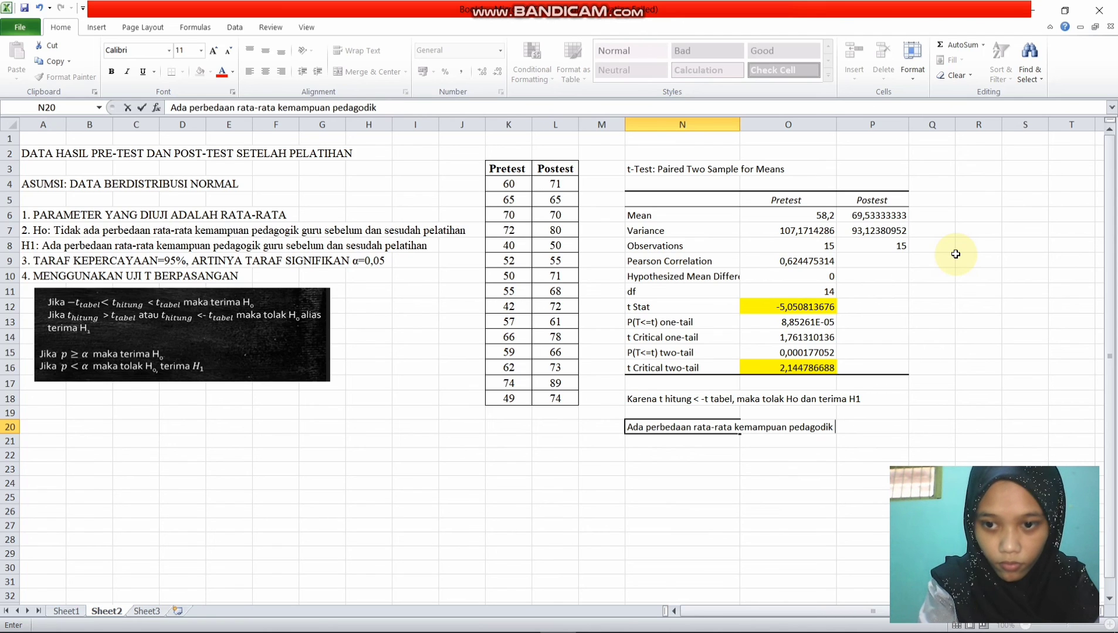
key(BackSpace)
key(BackSpace)
key(BackSpace)
text(gik)
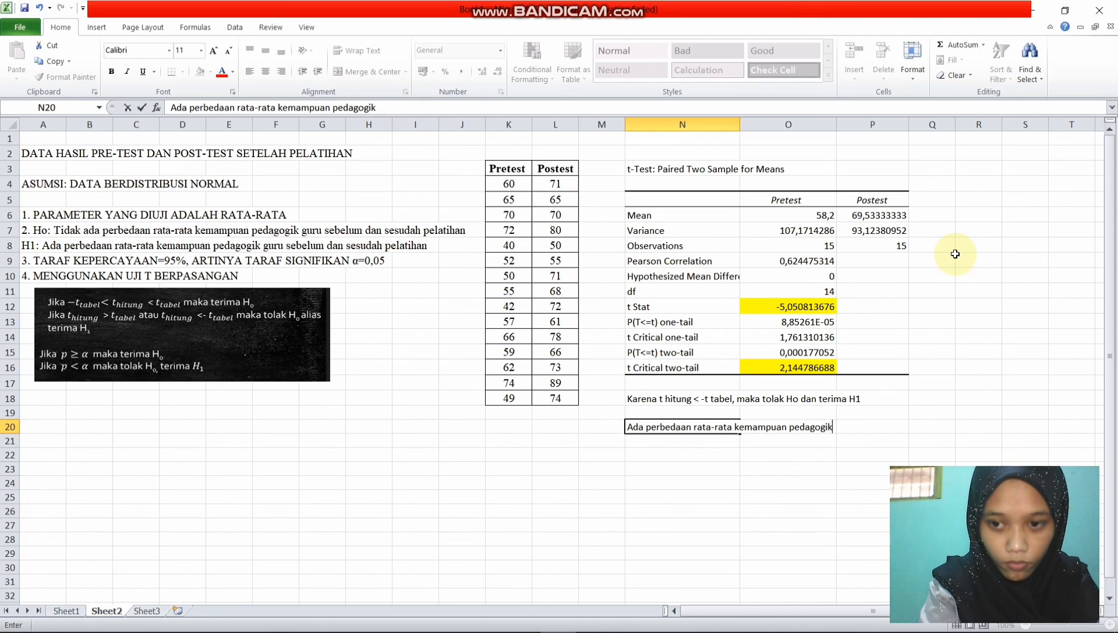
text( guru)
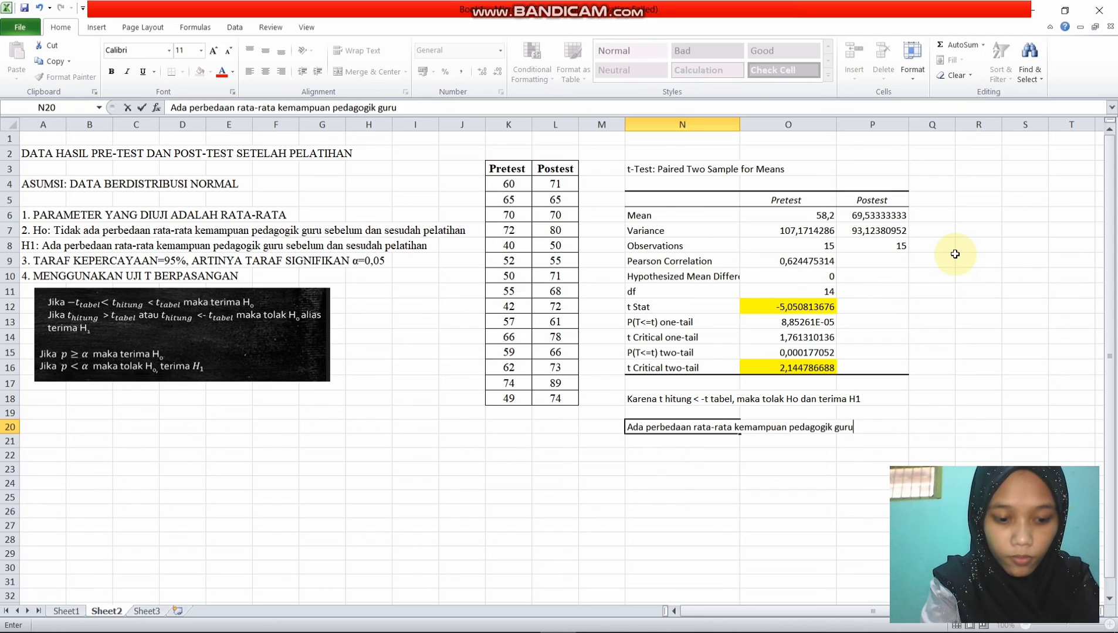
text( sebelum)
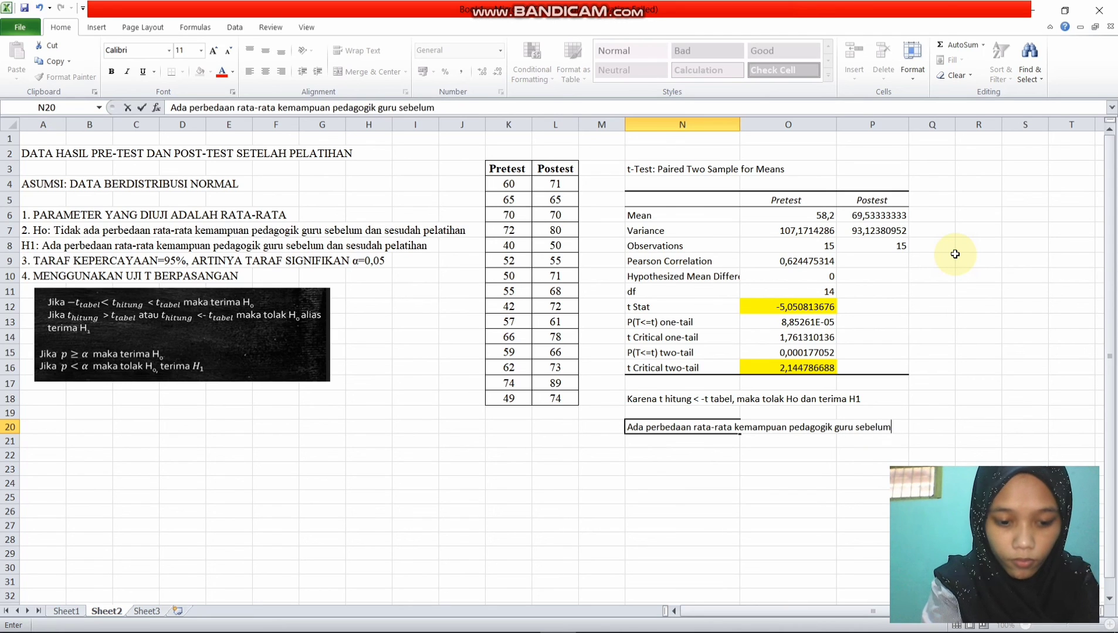
text( dan sesu)
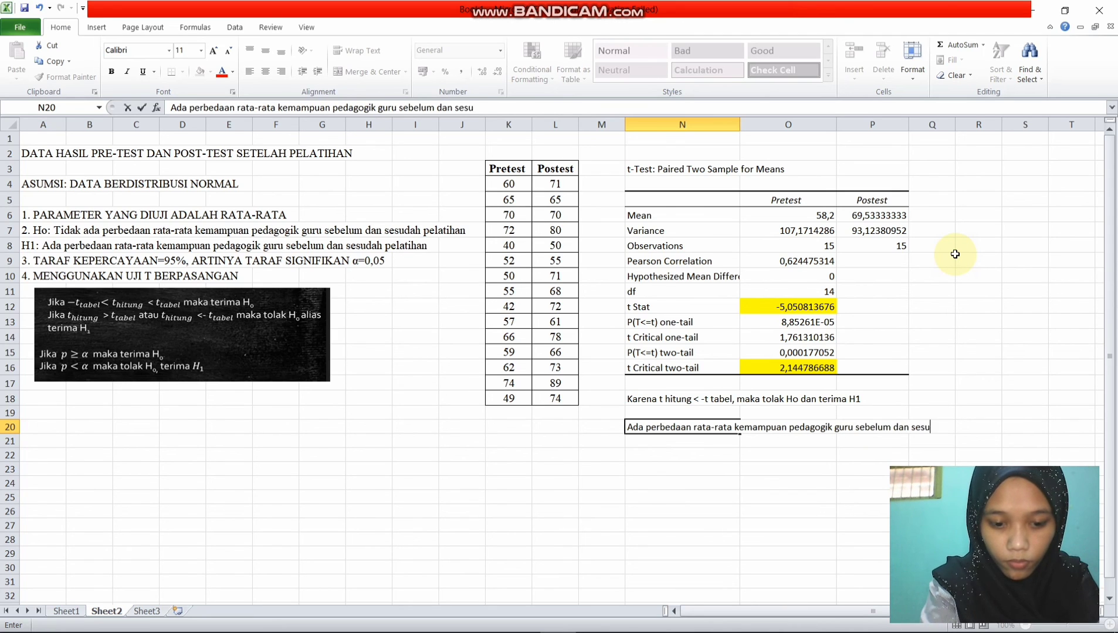
text(dah pel)
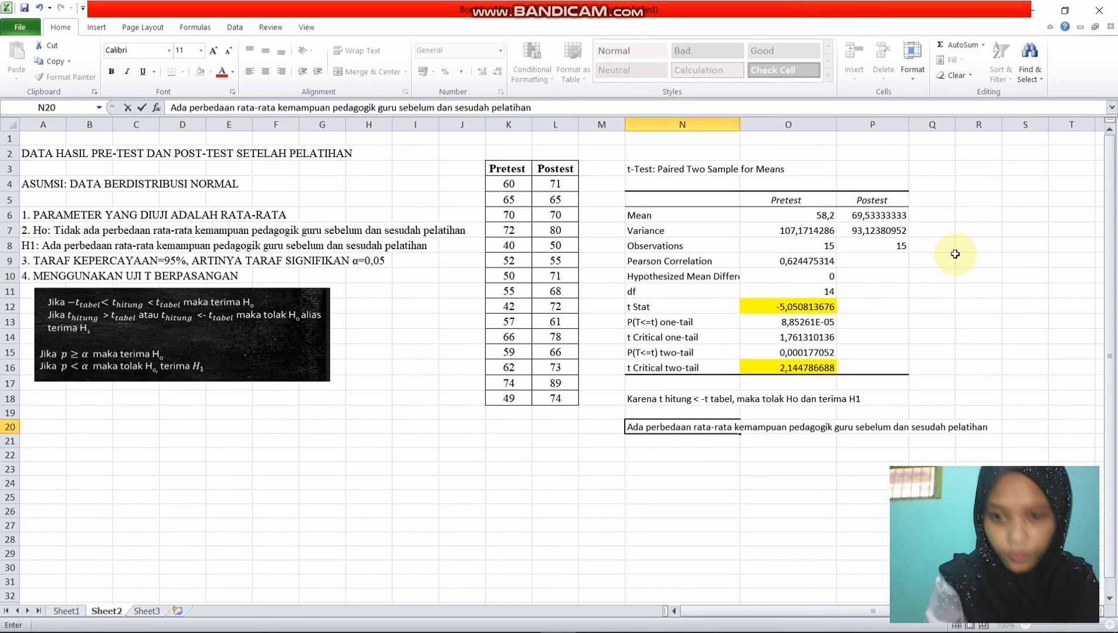
text(atihan)
click(997, 306)
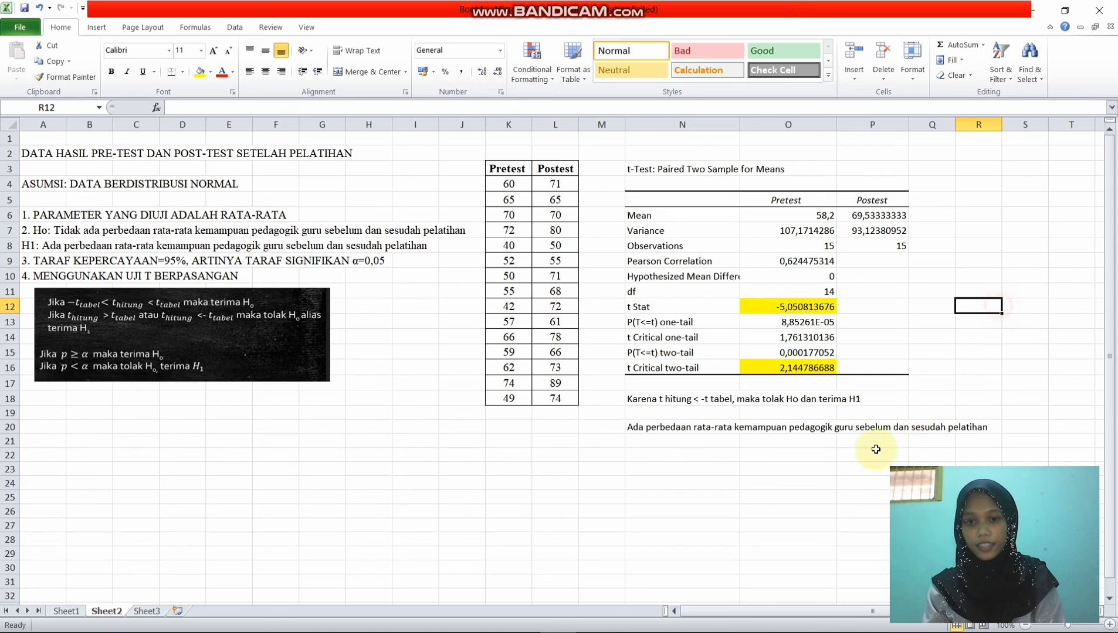